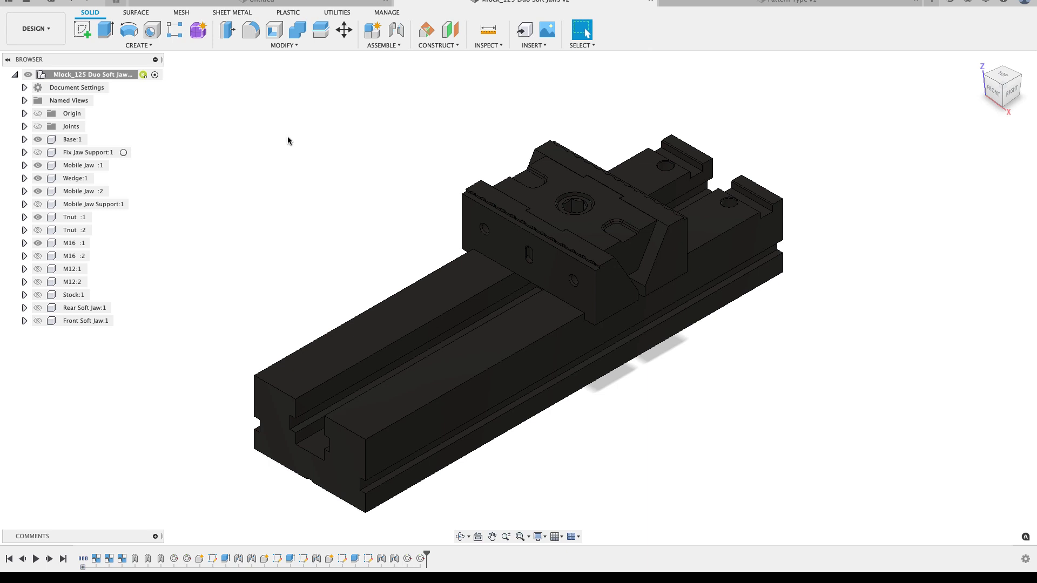
- Examine the vise model's double-dovetail jaw profile from the right side and its jaw assembly from several isometric angles
left_click(1013, 92)
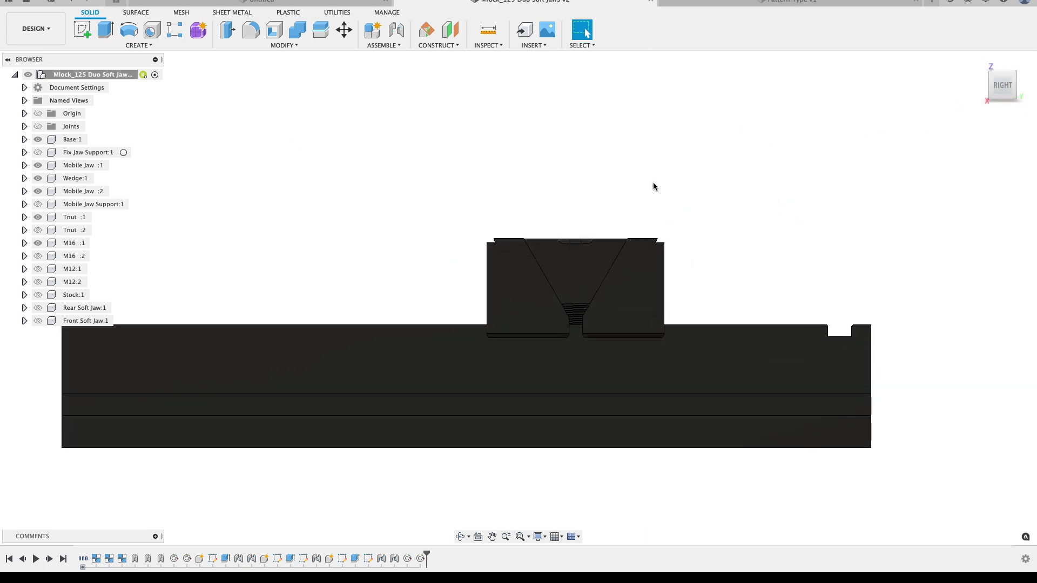
scroll(311, 216, "up", 6)
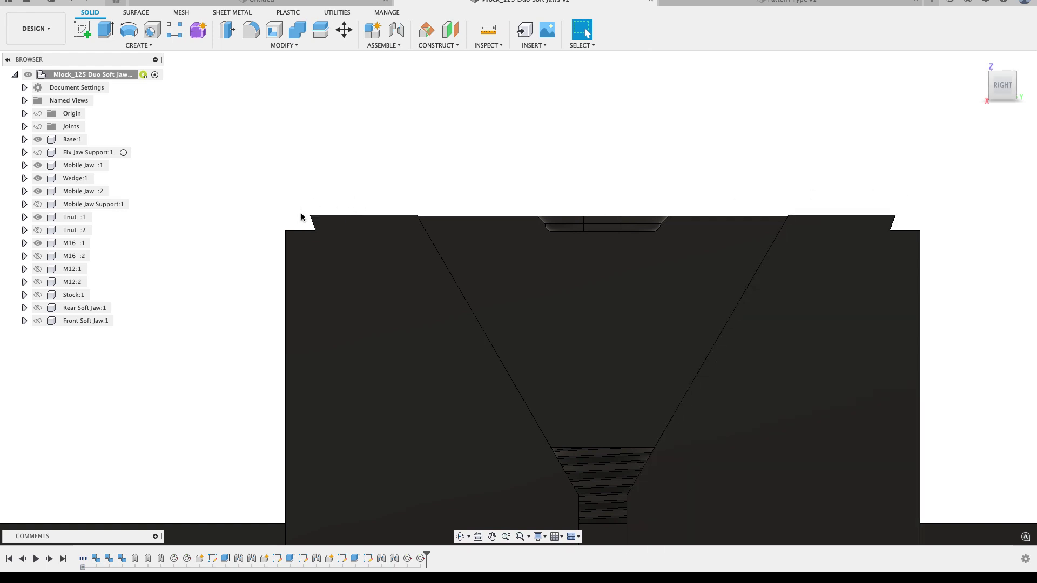
scroll(295, 197, "down", 5)
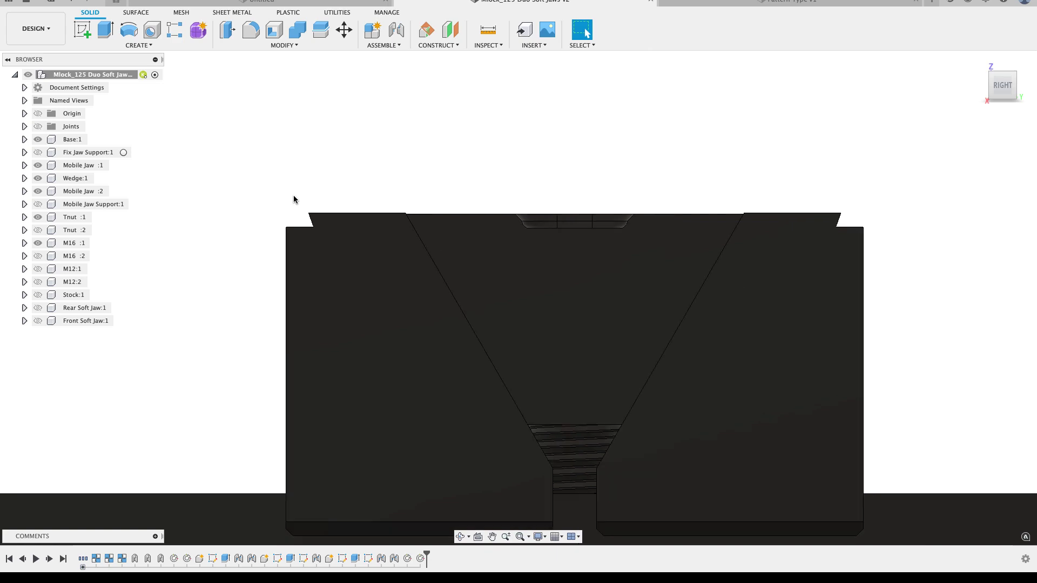
middle_click_drag(315, 189, 475, 311, "shift")
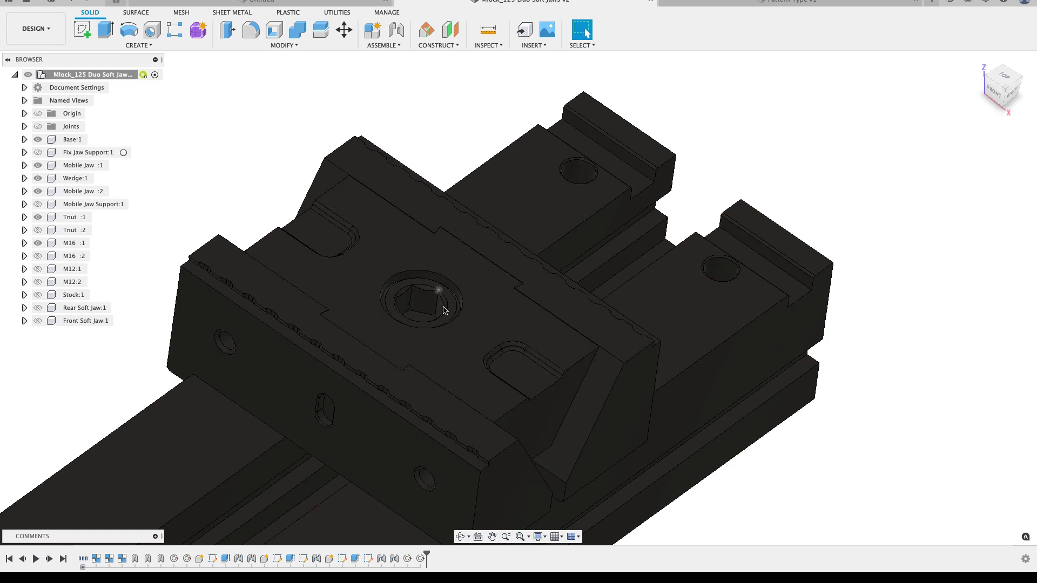
scroll(402, 293, "down", 4)
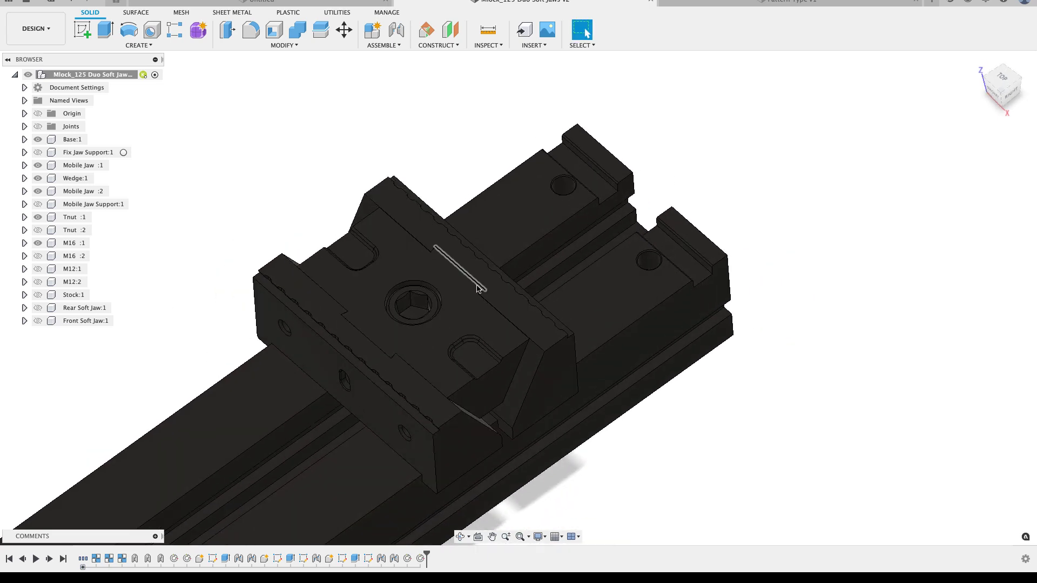
scroll(475, 279, "down", 2)
middle_click_drag(475, 279, 477, 280, "shift")
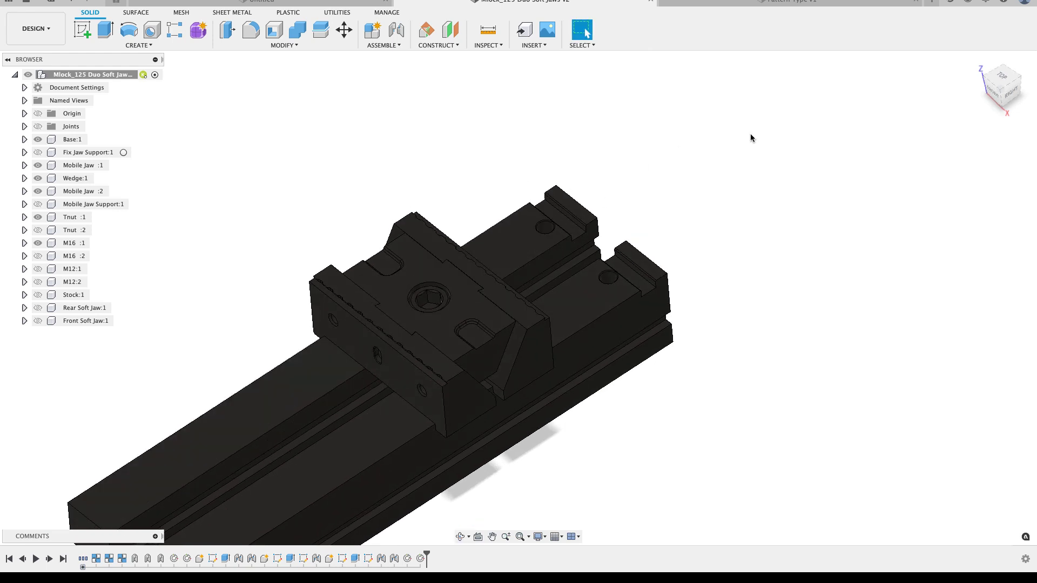
left_click(1003, 91)
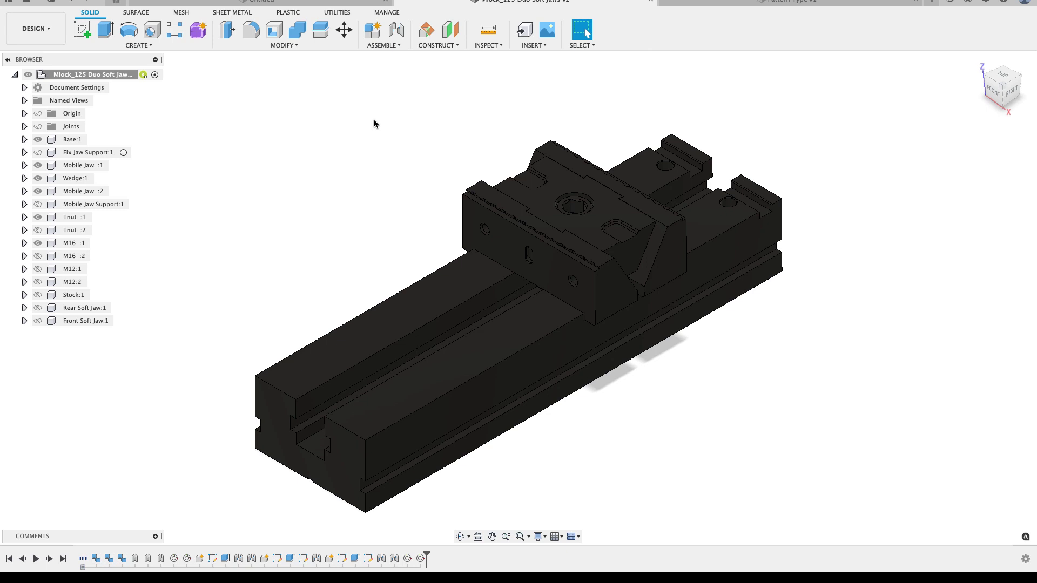
- Switch to the untitled design and start a new sketch on the horizontal XY origin plane
left_click(320, 3)
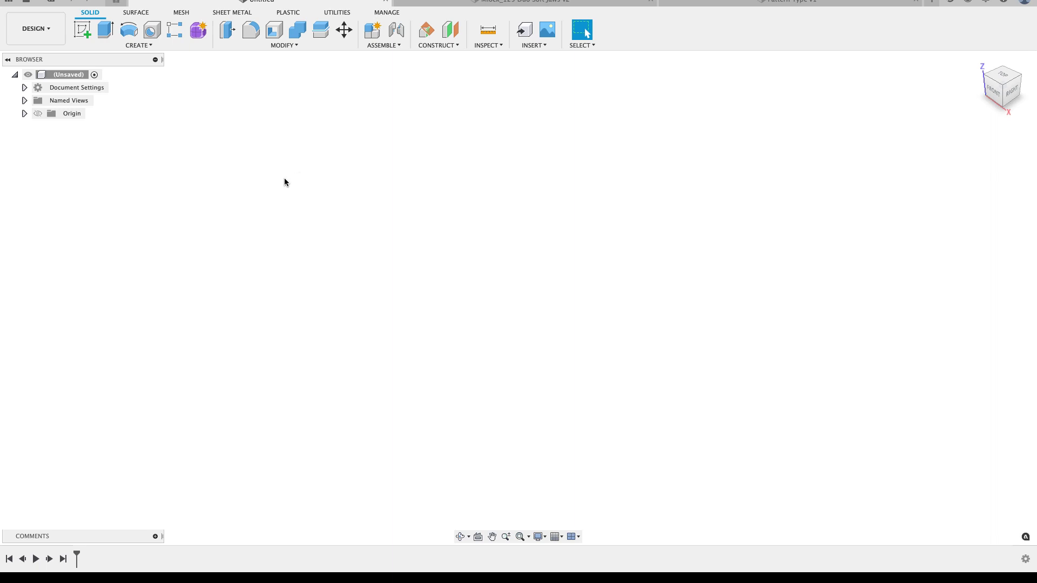
left_click(82, 29)
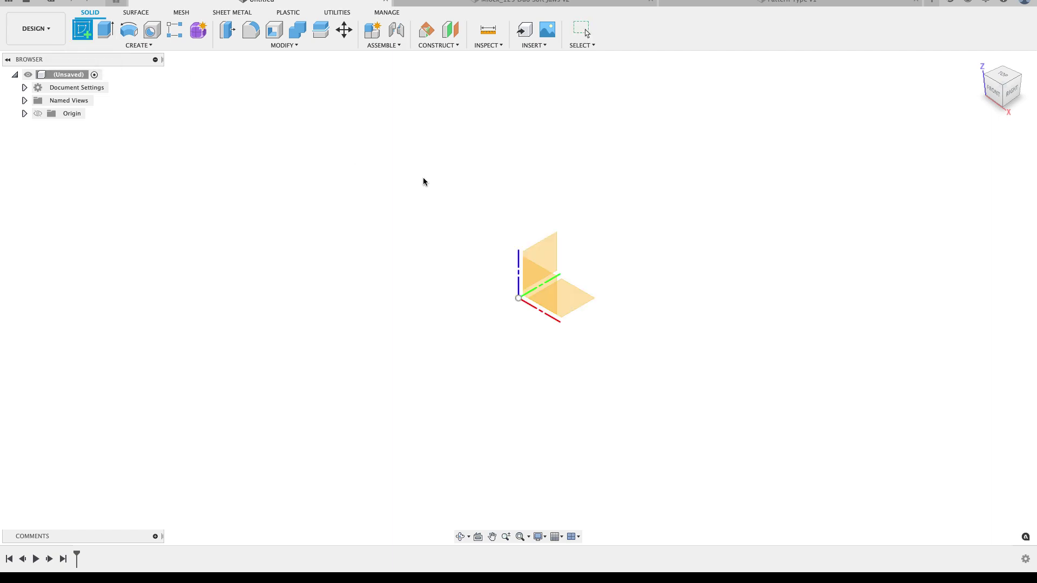
left_click(566, 301)
- Draw a center rectangle at the origin, 11.85 in high and 18 in wide, and finish the sketch
left_click(152, 45)
mouse_move(156, 68)
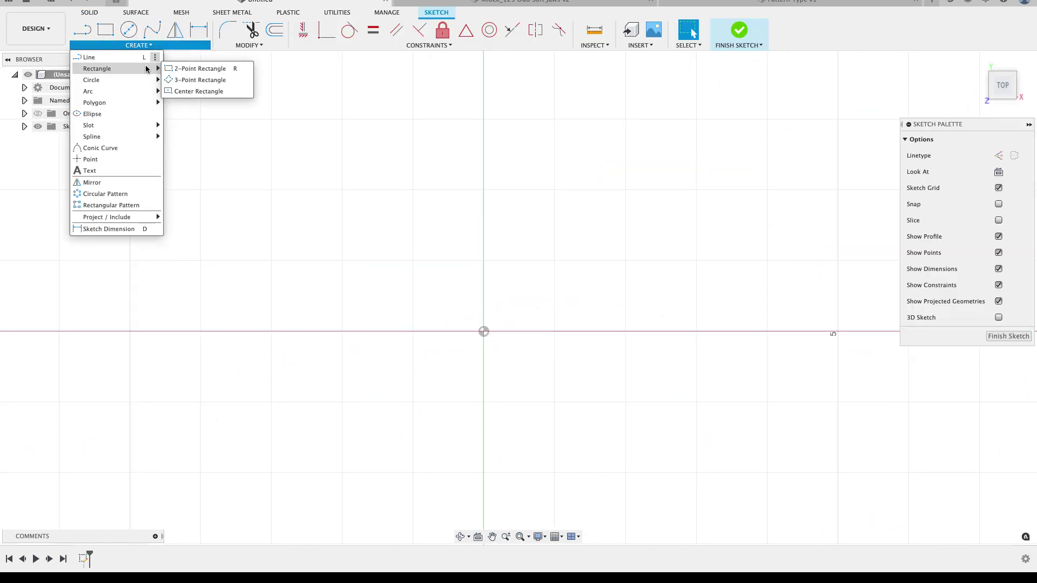
left_click(215, 91)
left_click(484, 332)
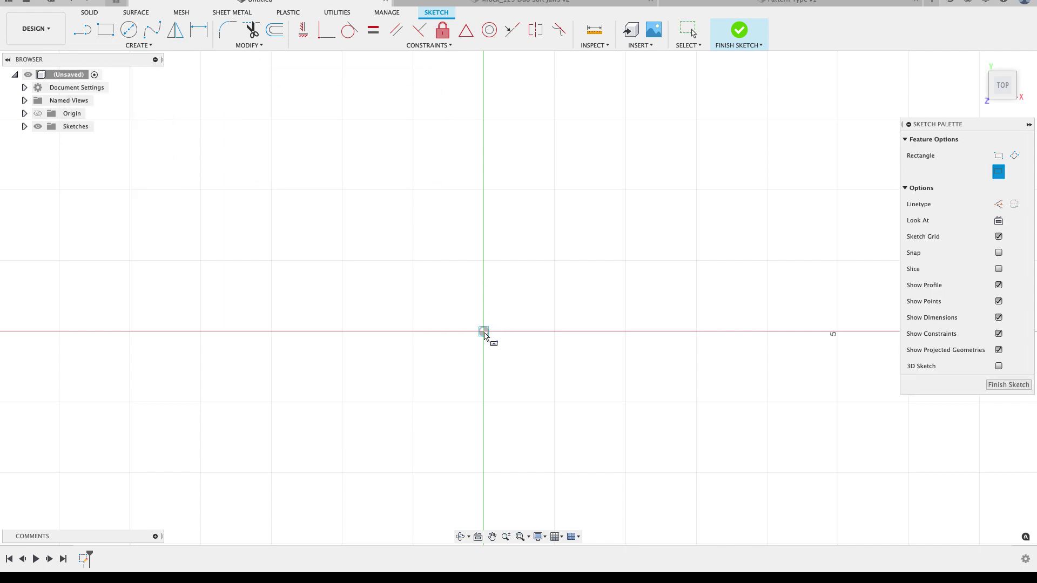
scroll(648, 215, "down", 2)
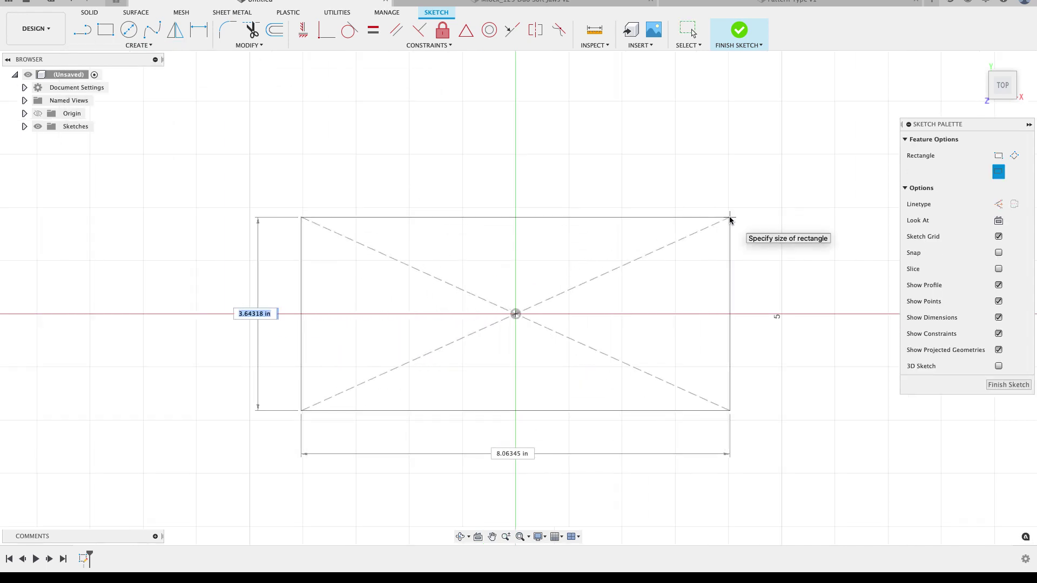
type("11.85")
key("Tab")
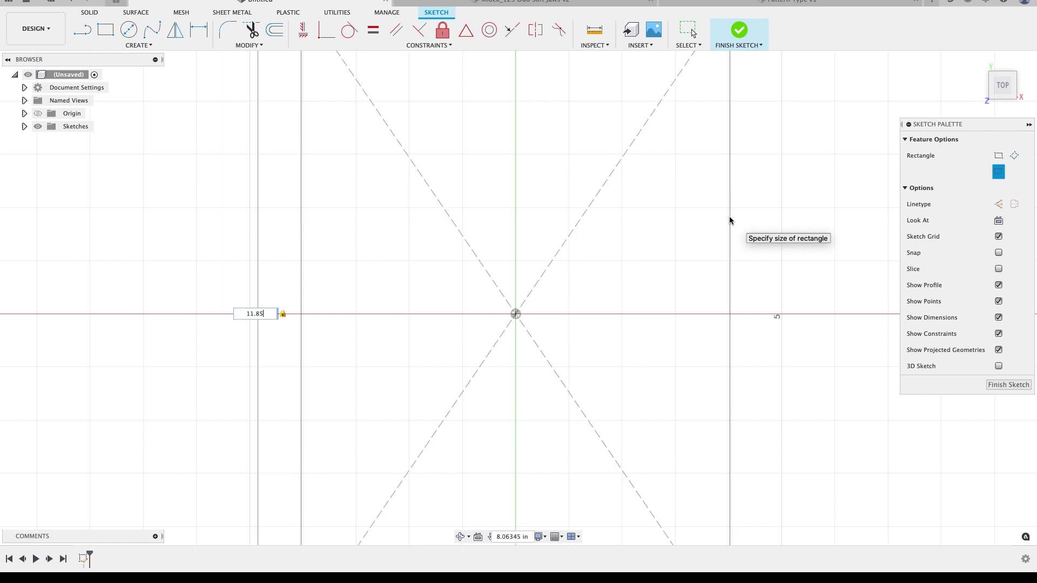
key("Tab")
type("18")
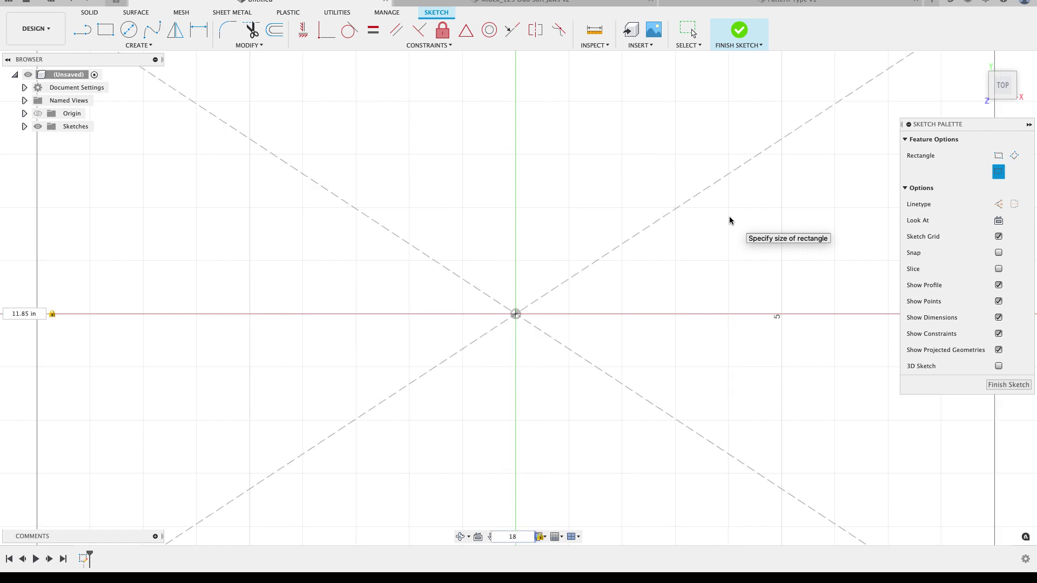
key("Return")
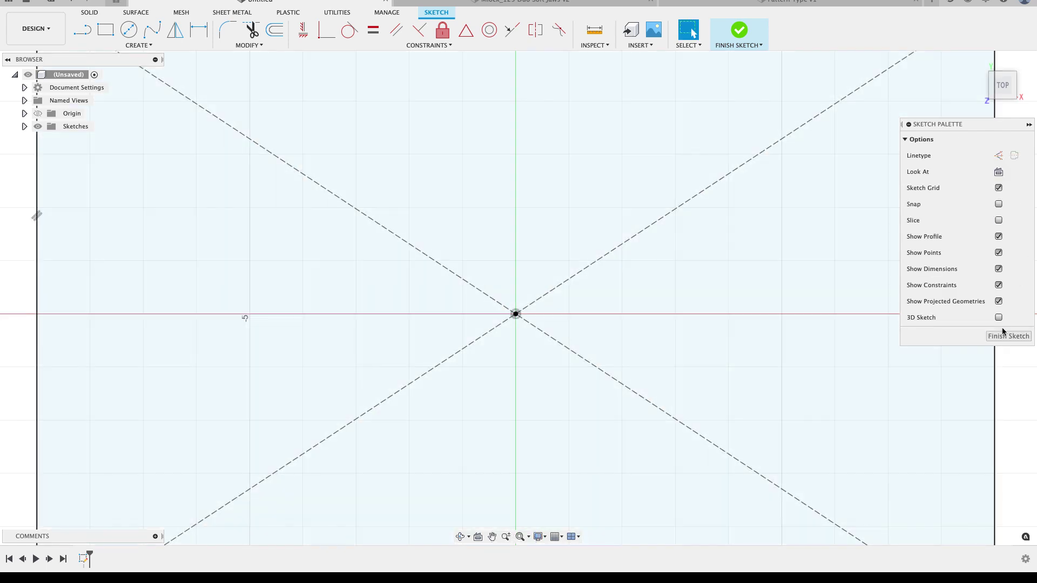
left_click(1003, 330)
- Extrude the rectangle upward by 0.75 in as a new body
left_click(984, 64)
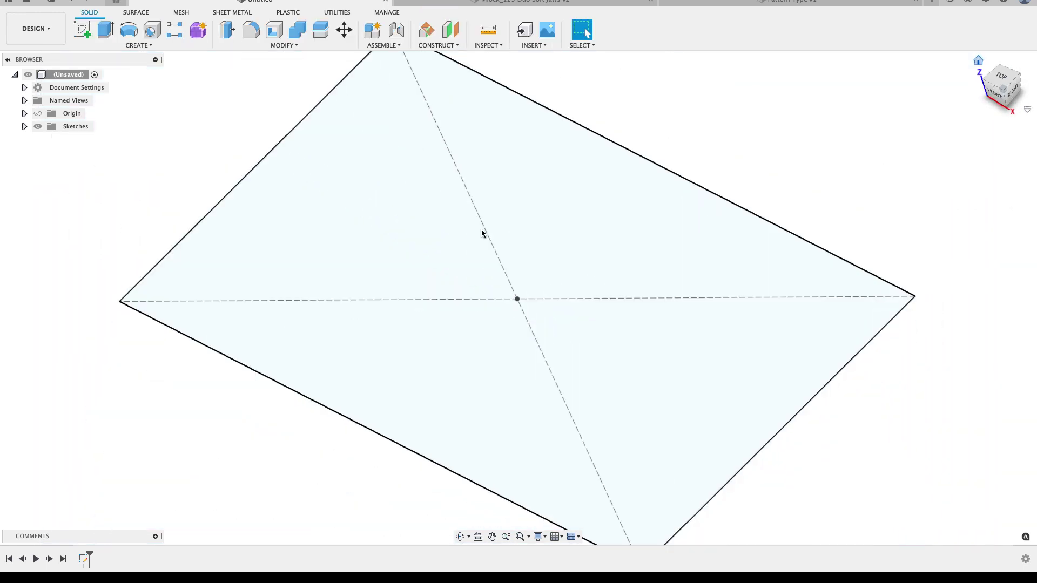
middle_click_drag(240, 198, 223, 250)
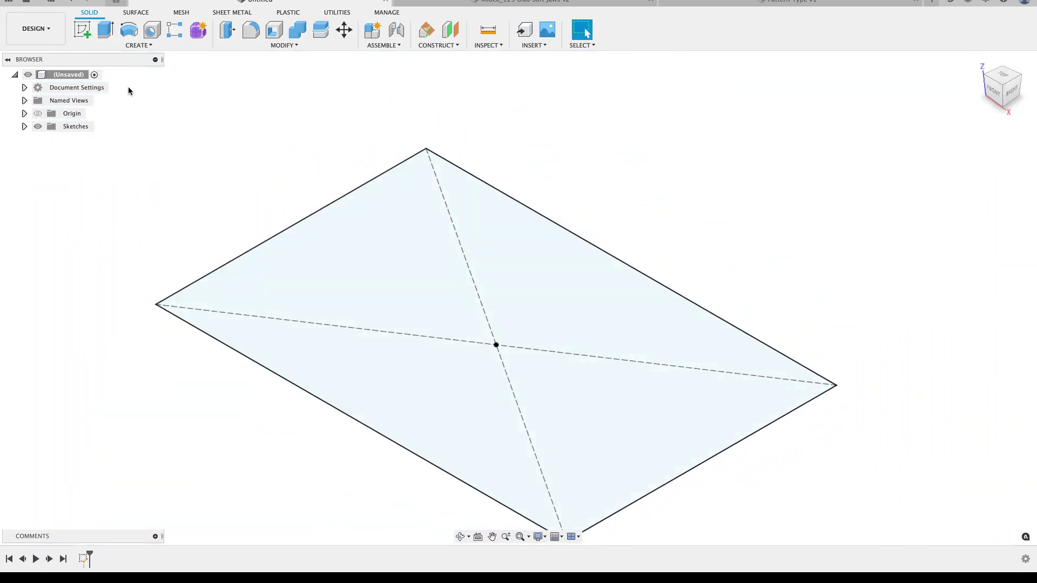
left_click(106, 30)
type(".75")
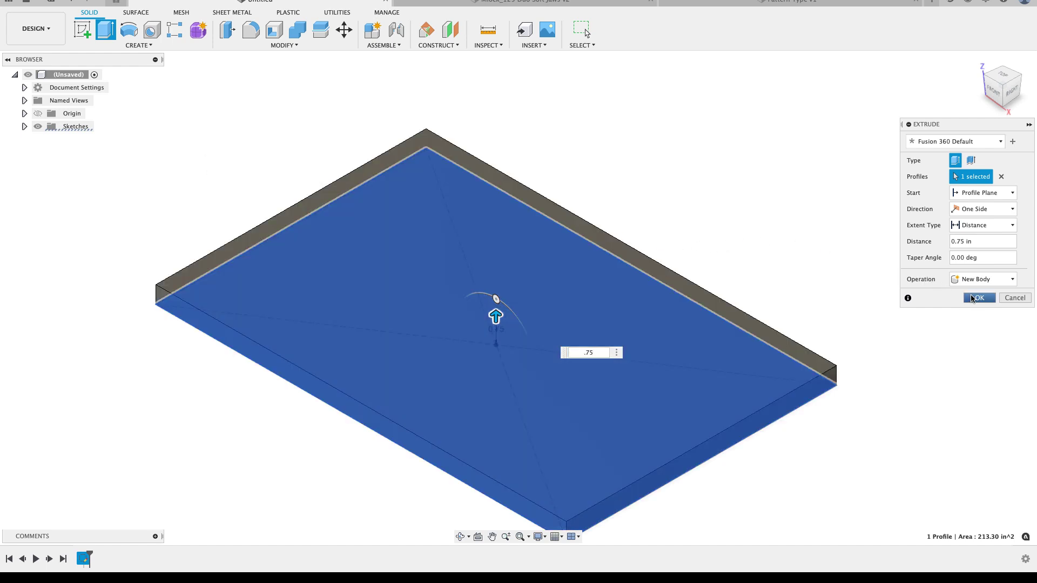
left_click(968, 297)
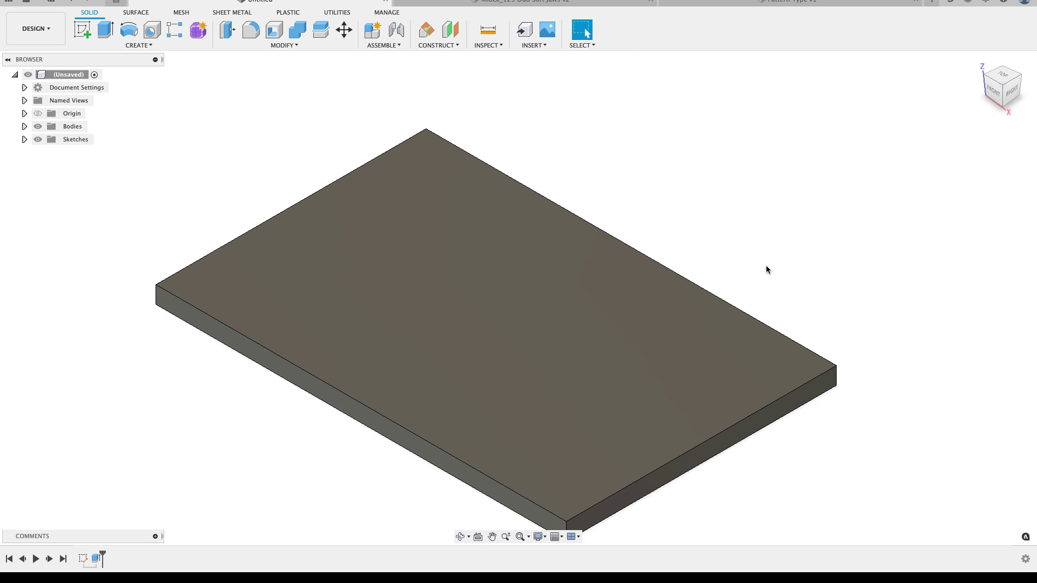
scroll(769, 267, "down", 2)
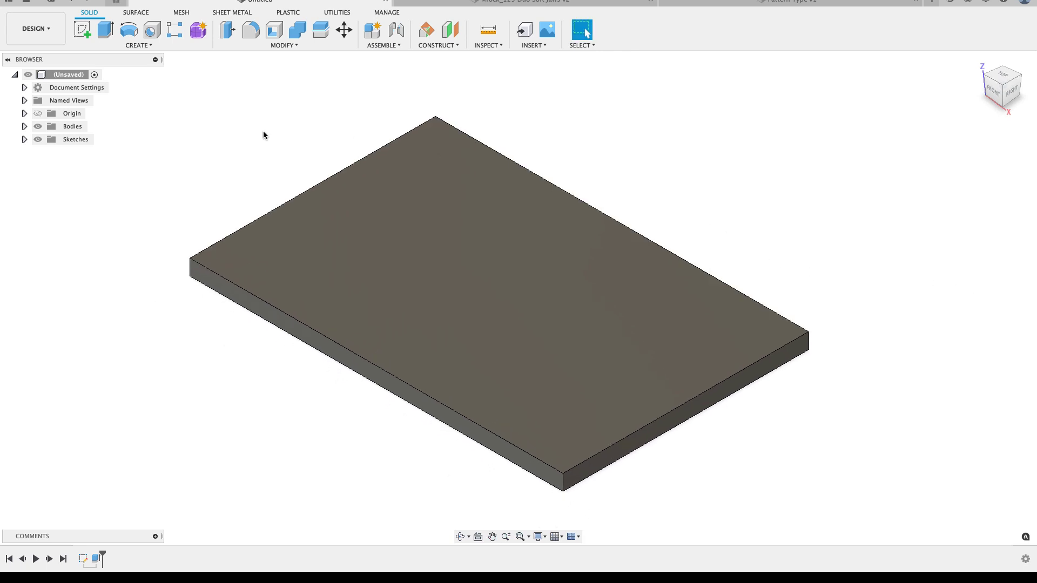
- On the plate's right end face, sketch an open dovetail from the bottom edge, about 4.1 in wide with slanted sides about 0.31 in long
left_click(82, 30)
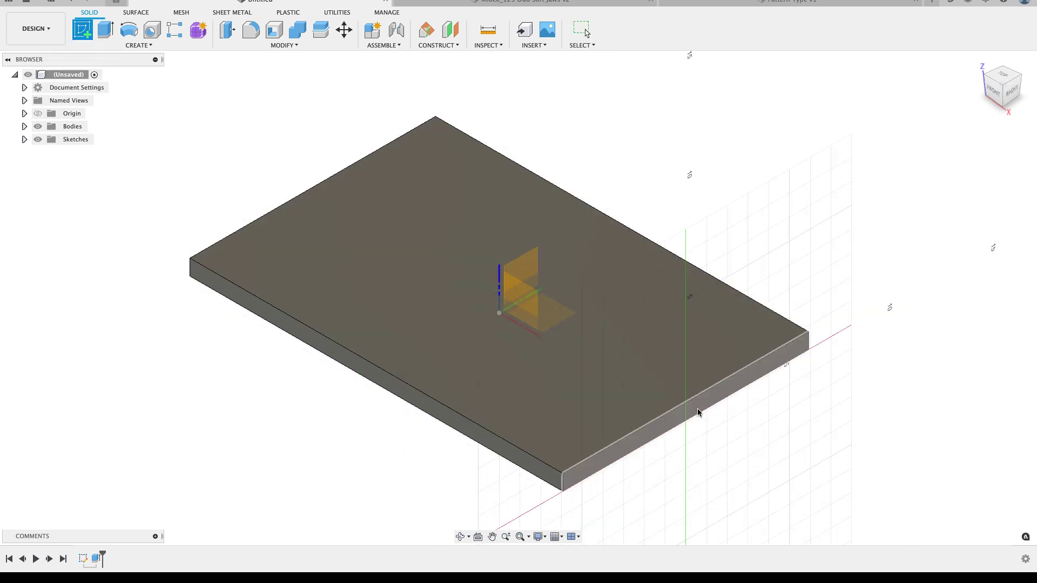
left_click(698, 412)
left_click(82, 29)
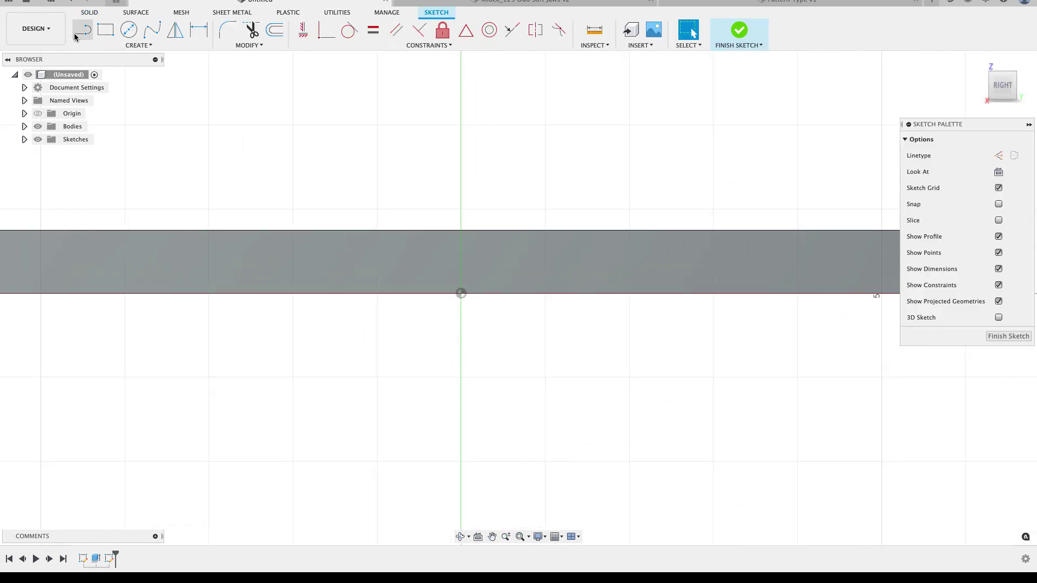
left_click(296, 293)
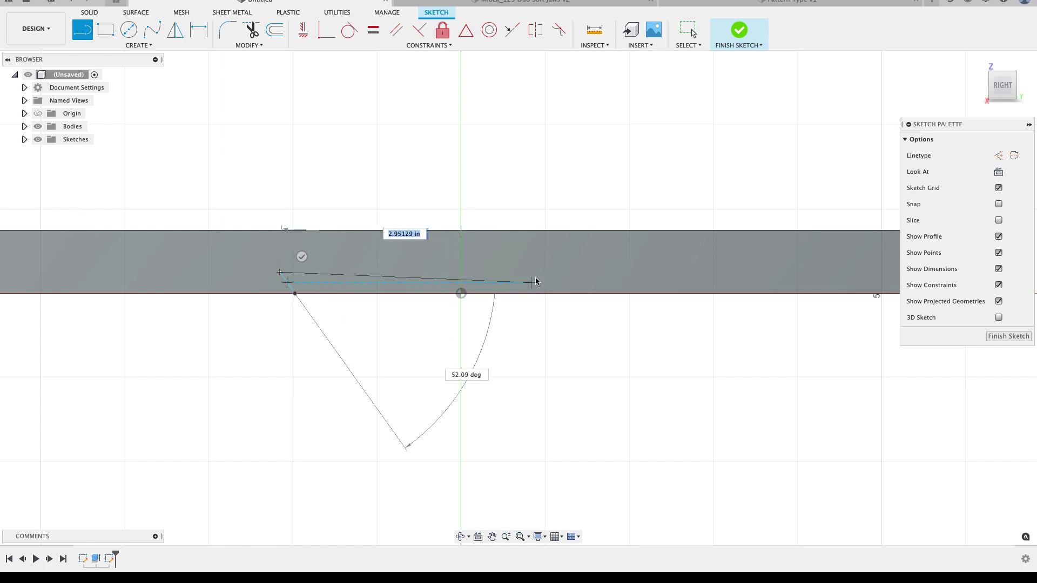
left_click(625, 272)
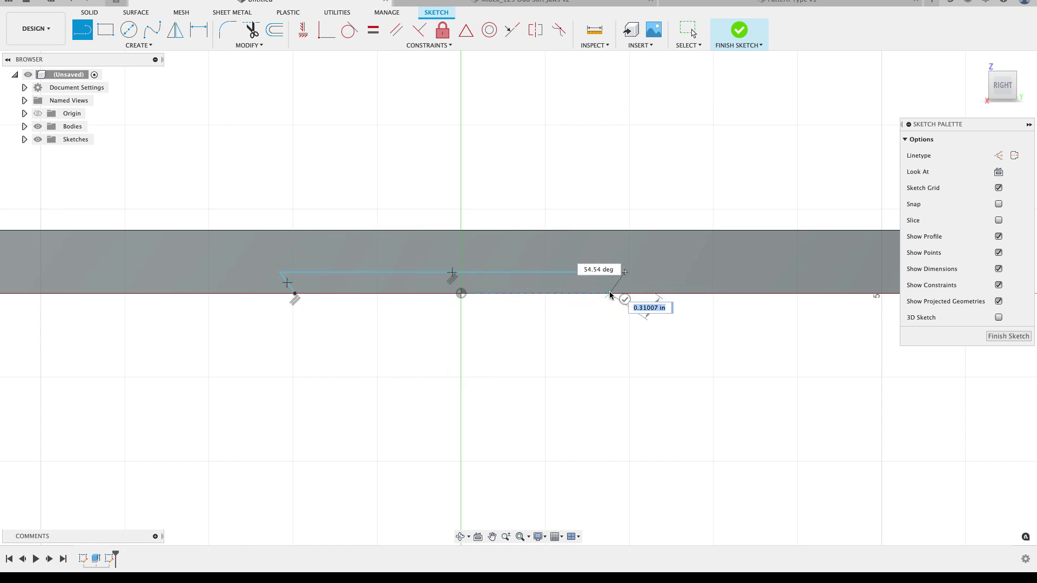
left_click(608, 294)
middle_click_drag(497, 182, 468, 201)
key("Escape")
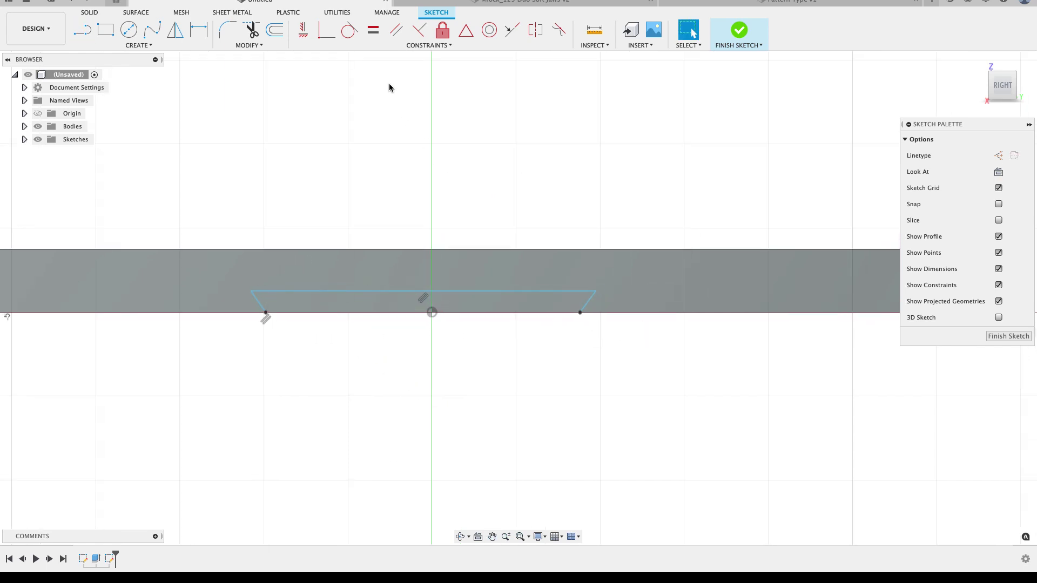
- Constrain the dovetail's two slanted sides equal and align its top line's midpoint vertically with the origin
left_click(373, 29)
left_click(263, 308)
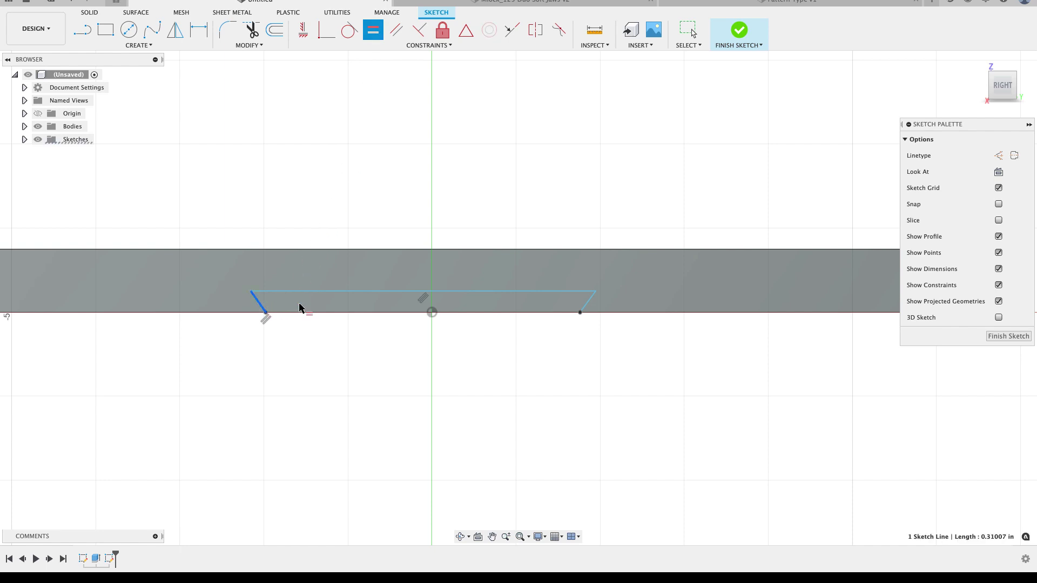
left_click(587, 304)
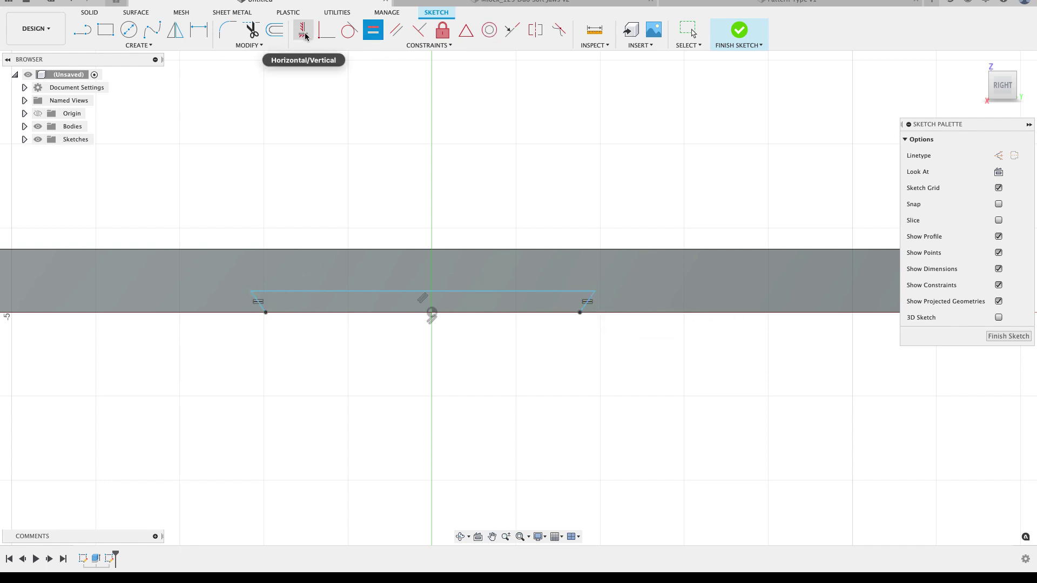
left_click(305, 33)
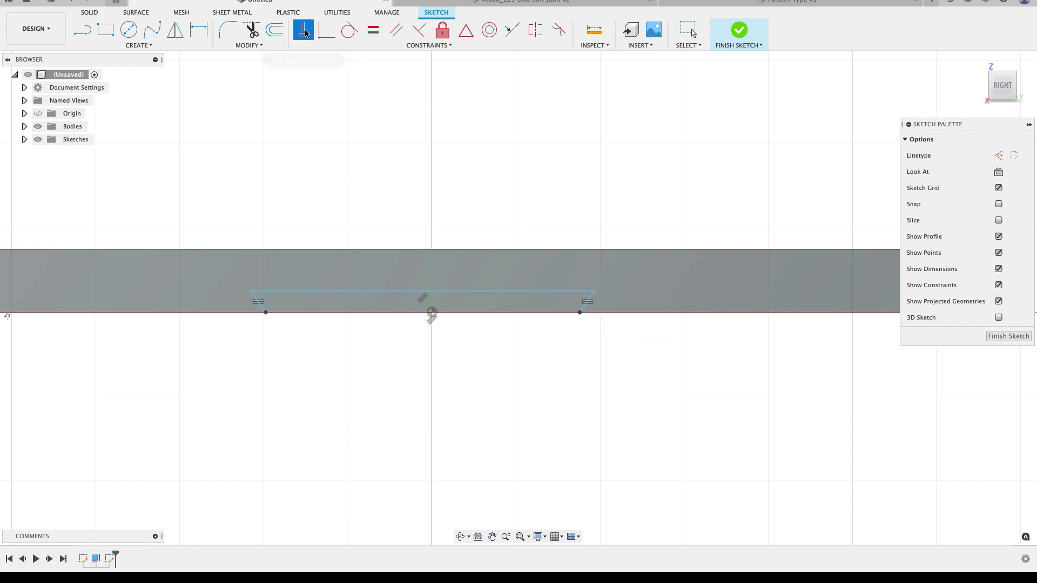
left_click(432, 313)
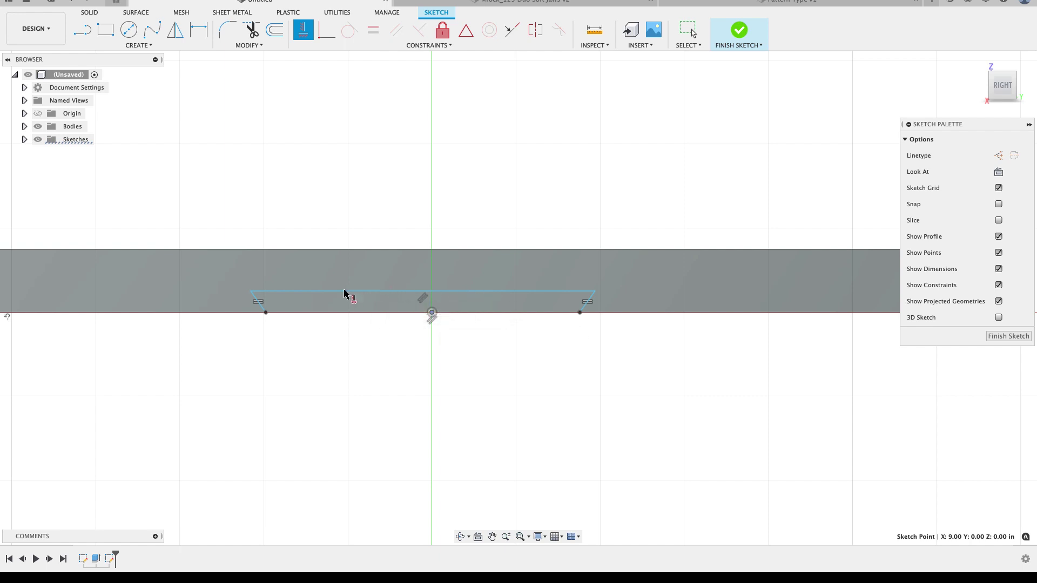
left_click(423, 295)
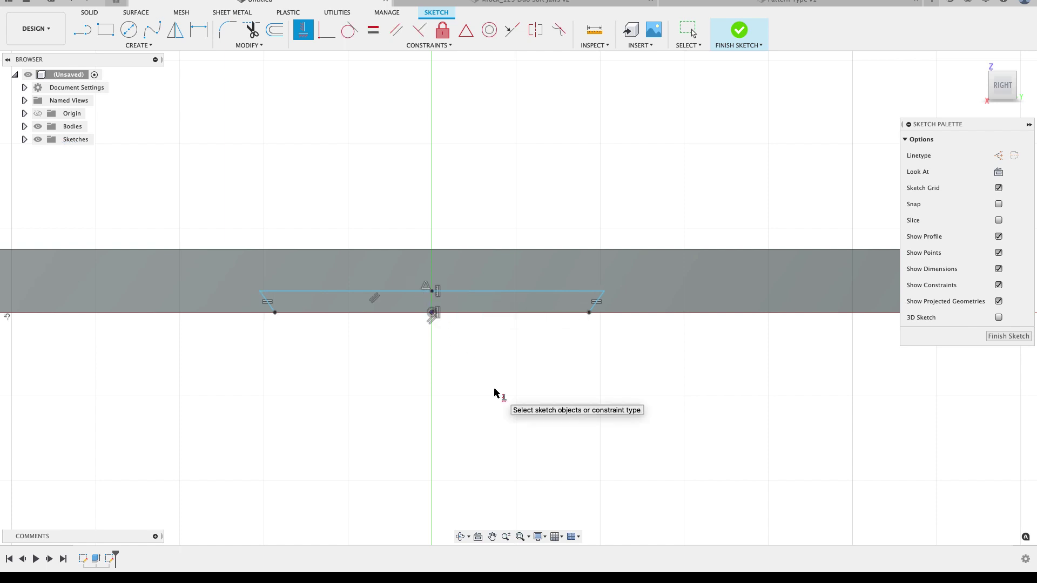
- Dimension the angle between the dovetail's top line and its slanted side at 70 degrees
left_click(198, 30)
scroll(310, 292, "up", 2)
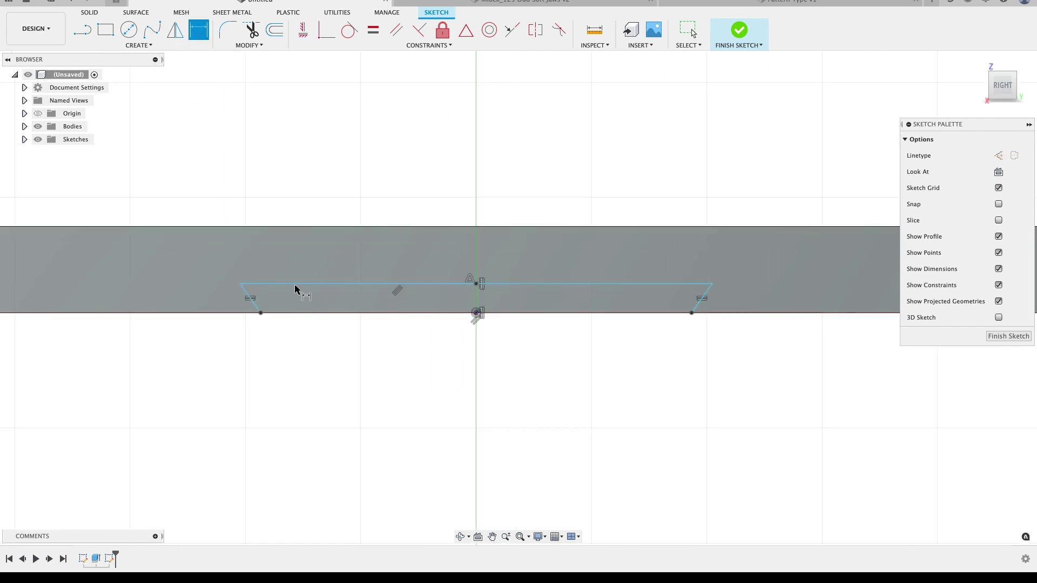
left_click(295, 284)
left_click(253, 304)
left_click(318, 346)
type("70")
key("Return")
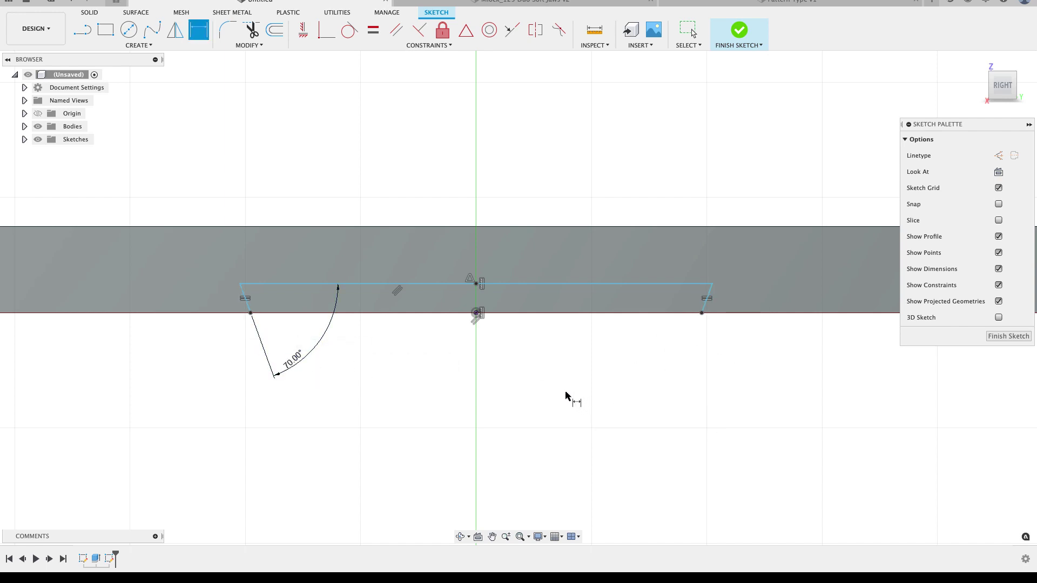
- Dimension the dovetail's top line at 3 in long
left_click(534, 285)
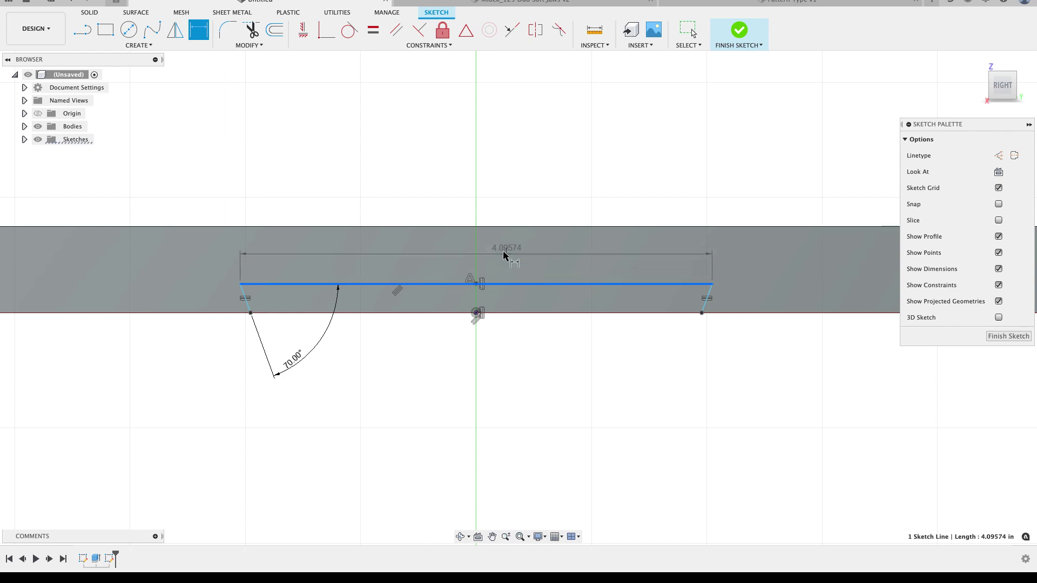
left_click(504, 252)
type("3")
key("Return")
scroll(538, 340, "down", 2)
scroll(454, 350, "up", 2)
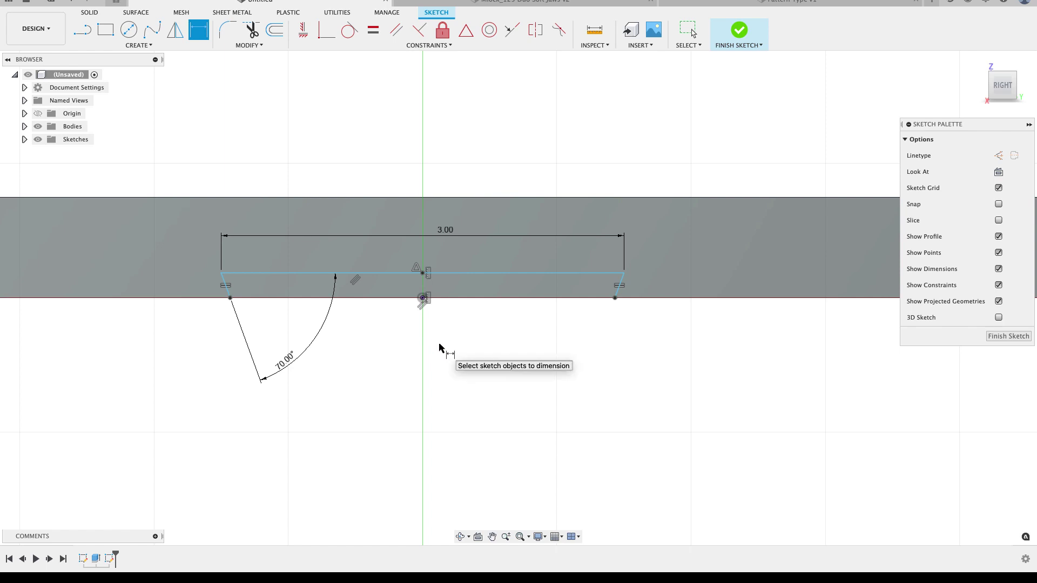
scroll(459, 335, "up", 2)
key("Escape")
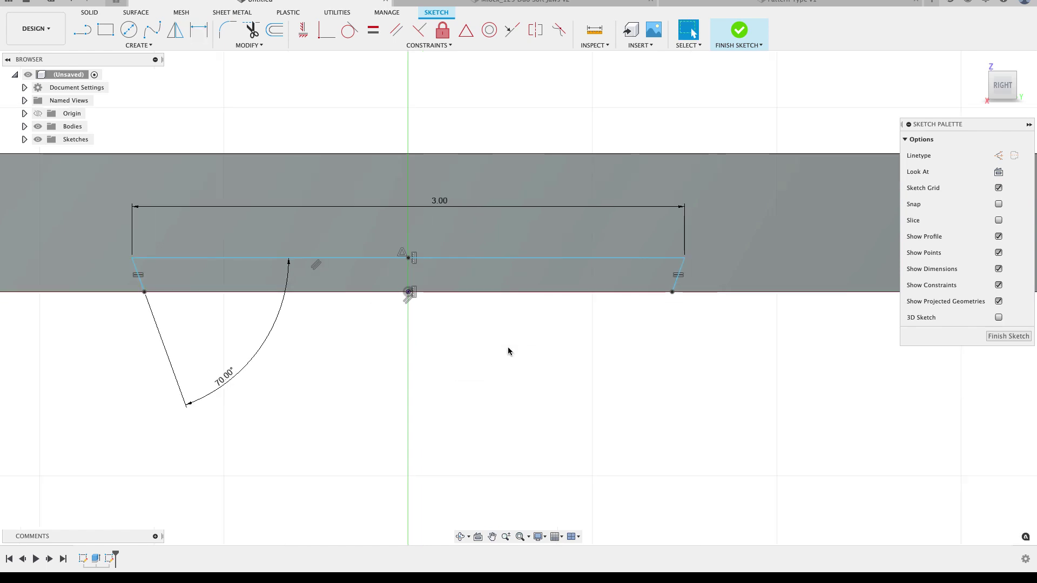
- Dimension the dovetail's height between its top line and the plate's bottom edge at 3 mm, and finish the sketch
scroll(488, 372, "up", 1)
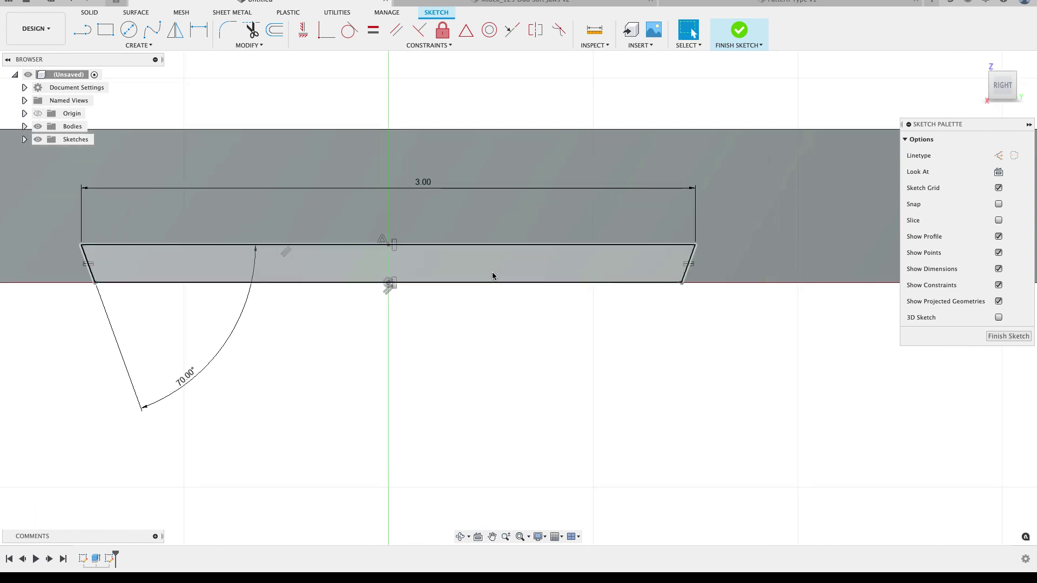
scroll(491, 273, "up", 1)
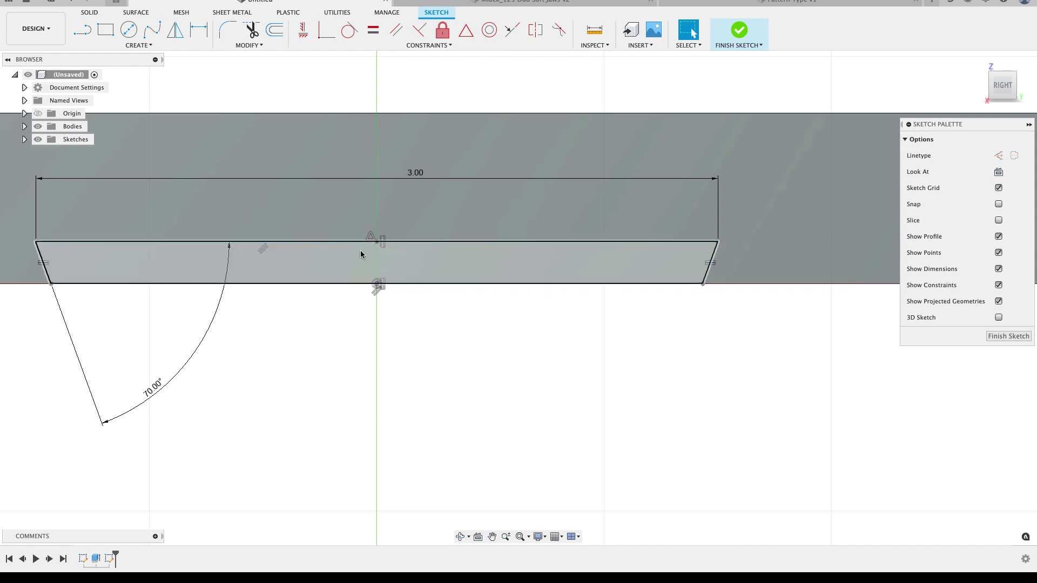
key("d")
left_click(528, 286)
scroll(532, 244, "right", 5)
left_click(546, 262)
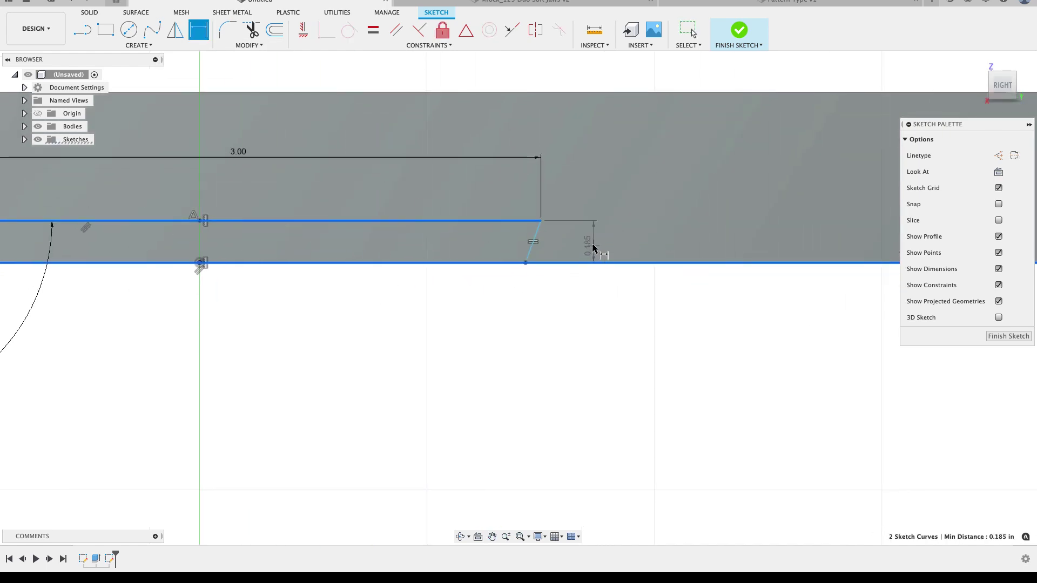
left_click(592, 242)
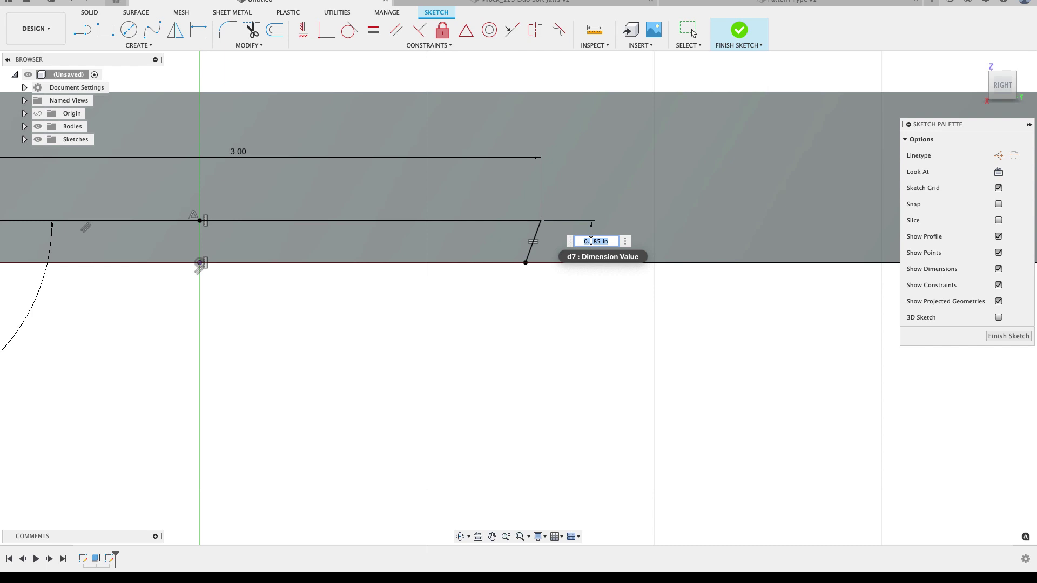
type("3mm")
key("Return")
scroll(556, 317, "down", 2)
scroll(556, 317, "down", 1)
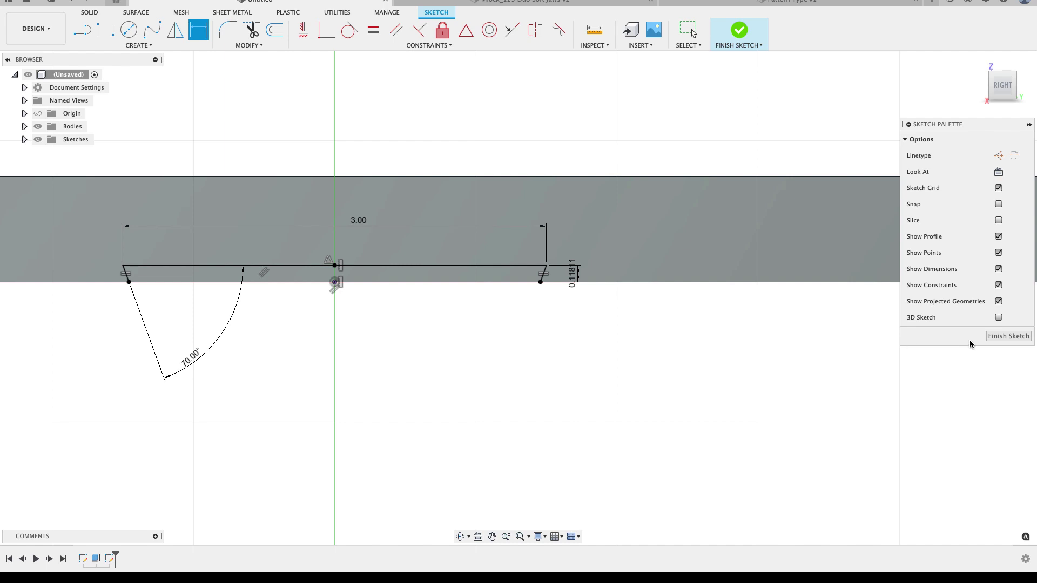
left_click(1008, 336)
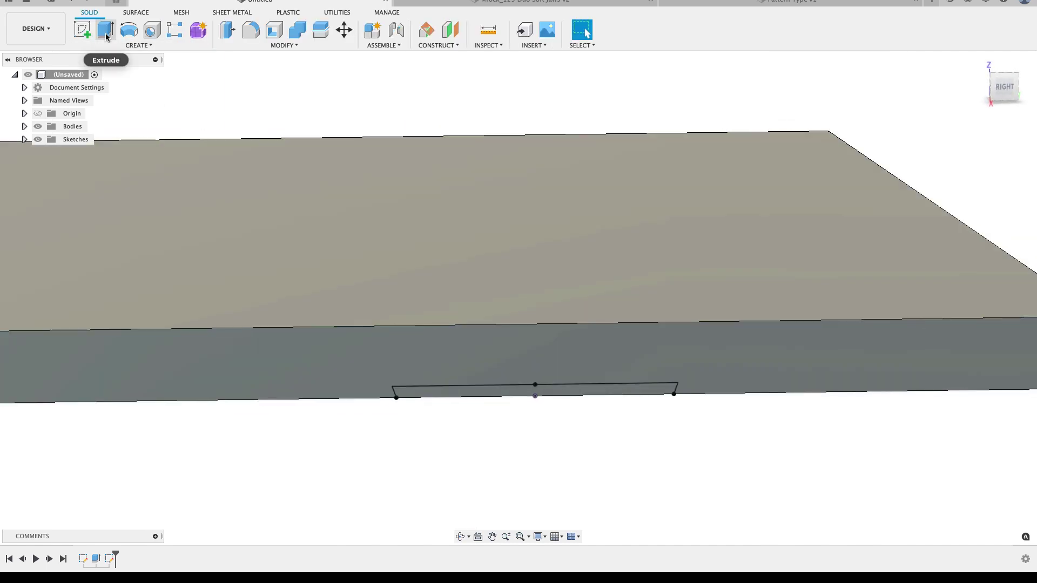
- Extrude the dovetail profile as a cut into the plate with the extent type set to All
left_click(106, 31)
left_click(500, 378)
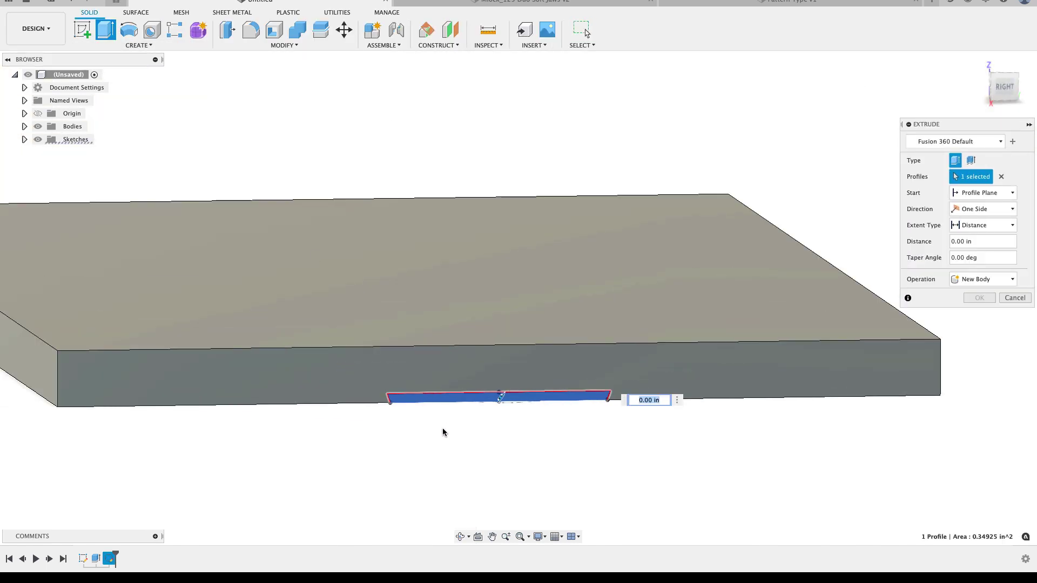
left_click_drag(636, 400, 528, 366)
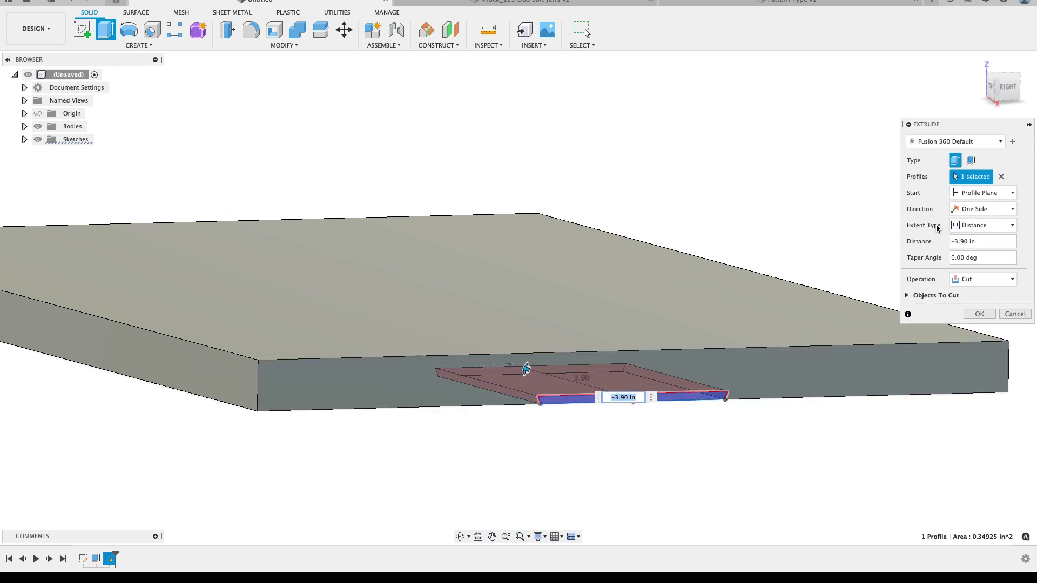
left_click(972, 225)
left_click(969, 263)
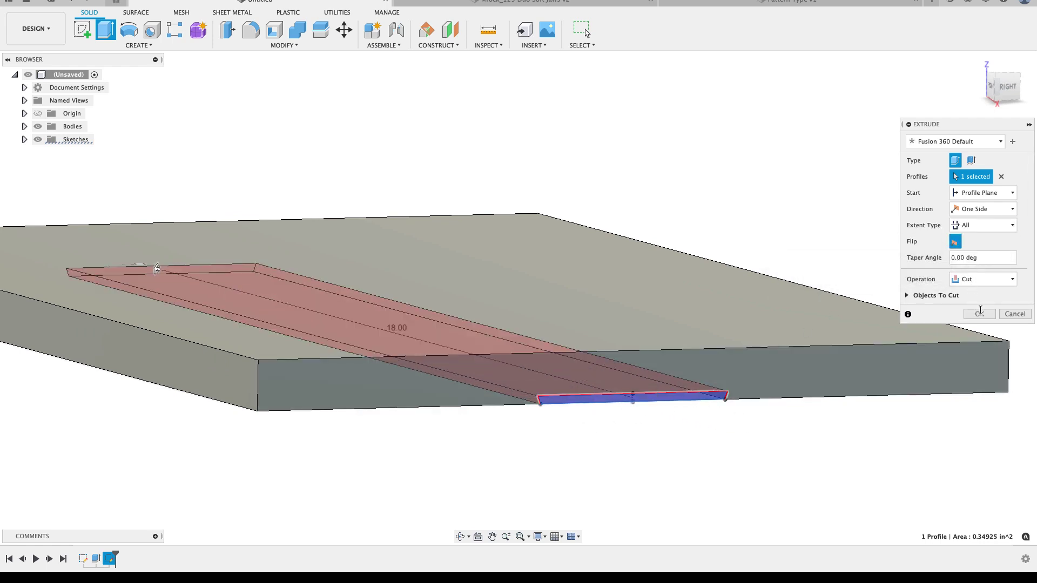
left_click(979, 314)
- Start a hole on the plate's top face and move its center directly above the origin
scroll(617, 247, "down", 5)
mouse_move(555, 236)
middle_mouse_down("shift")
mouse_move(556, 197)
mouse_move(555, 251)
middle_mouse_up("shift")
left_click(995, 83)
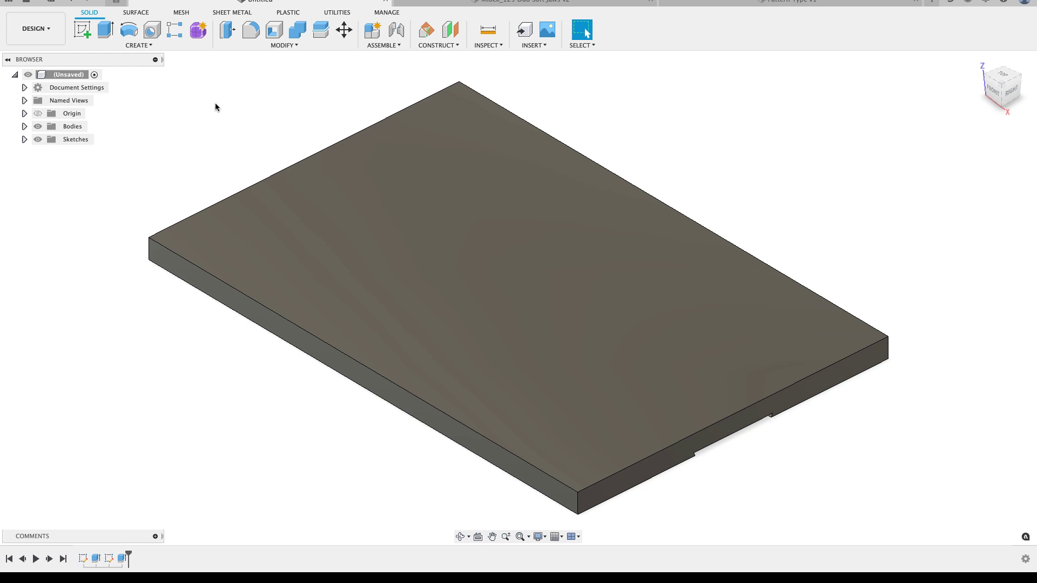
left_click(151, 30)
left_click(385, 209)
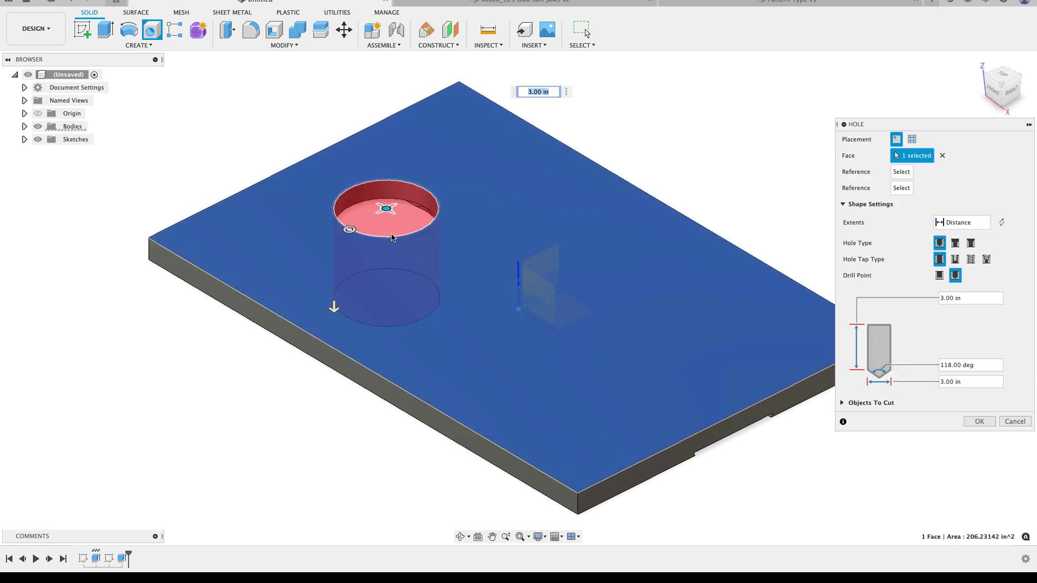
left_click(386, 208)
left_click_drag(390, 216, 515, 287)
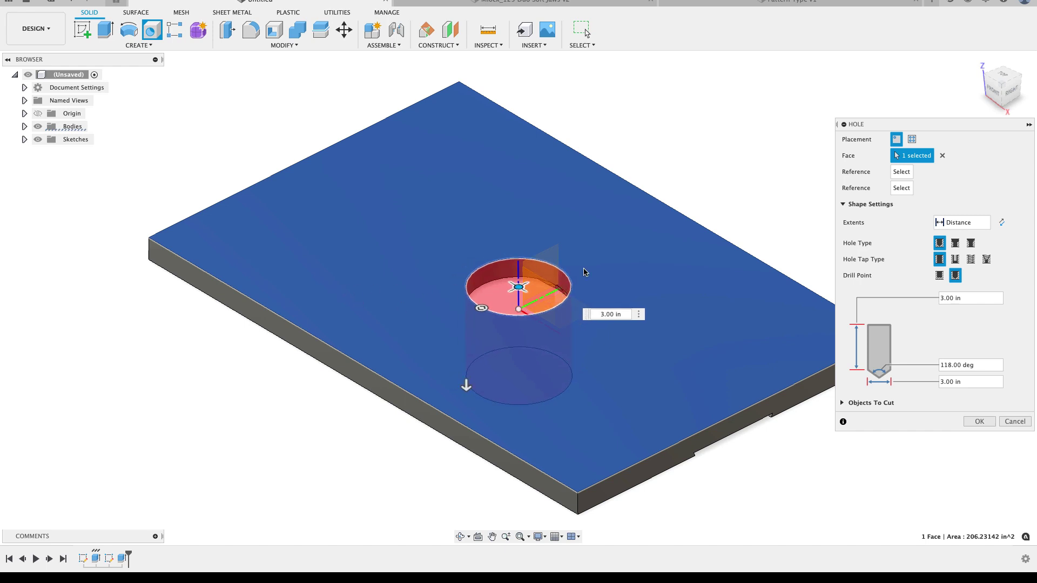
- Set the hole's extents to All and its tap type to tapped
left_click(961, 222)
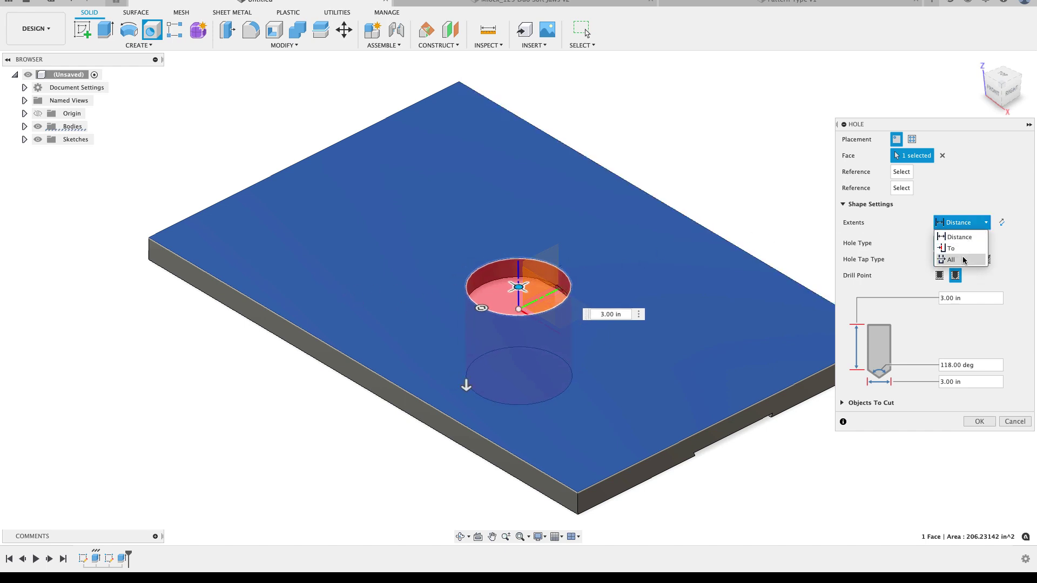
left_click(964, 260)
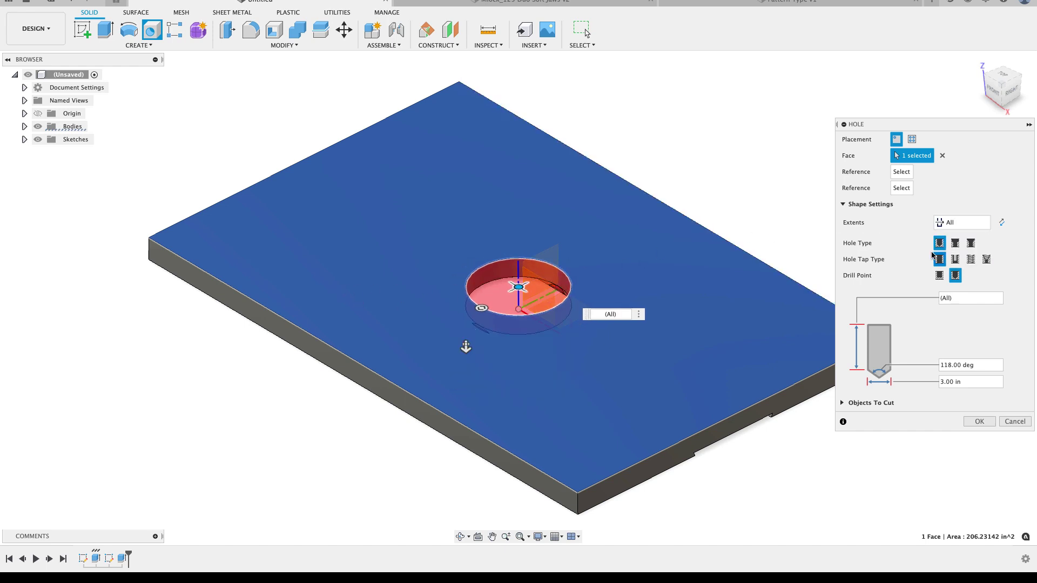
left_click(971, 260)
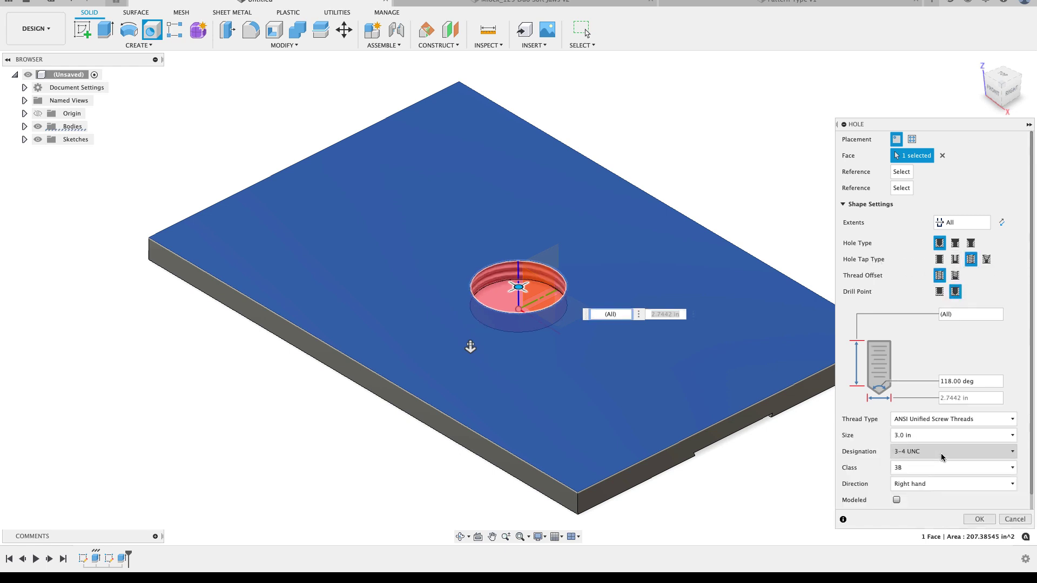
- Set the hole's thread size to 0.5 in with the 1/2-13 UNC designation and create the hole
left_click(944, 436)
scroll(924, 348, "up", 5)
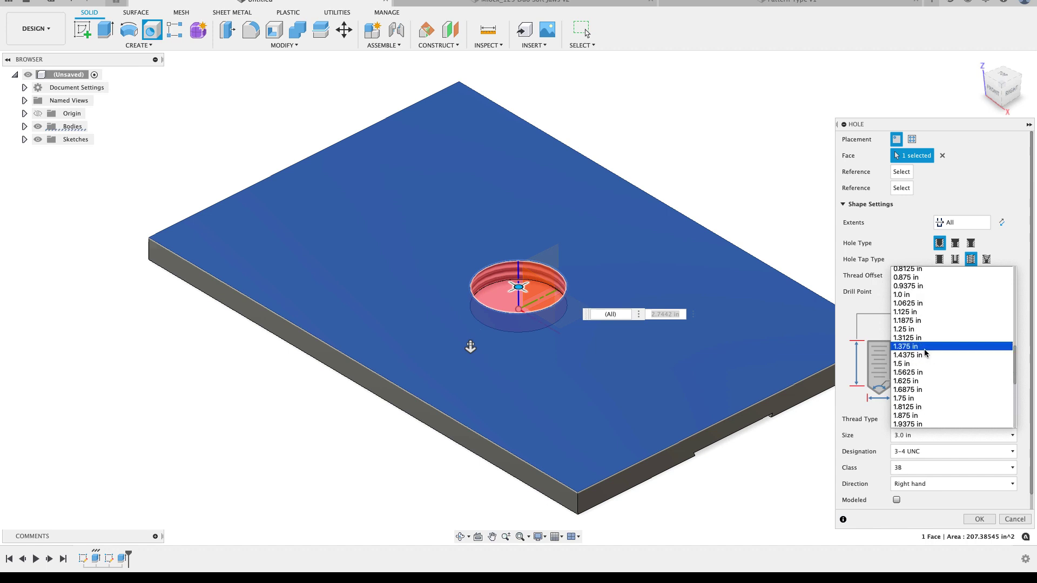
scroll(924, 348, "up", 7)
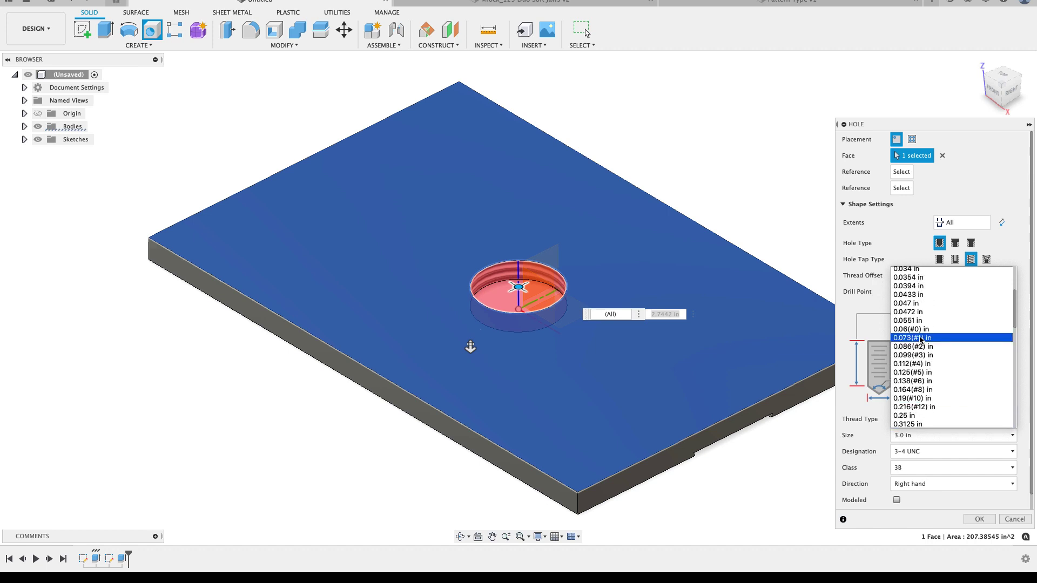
scroll(922, 400, "down", 2)
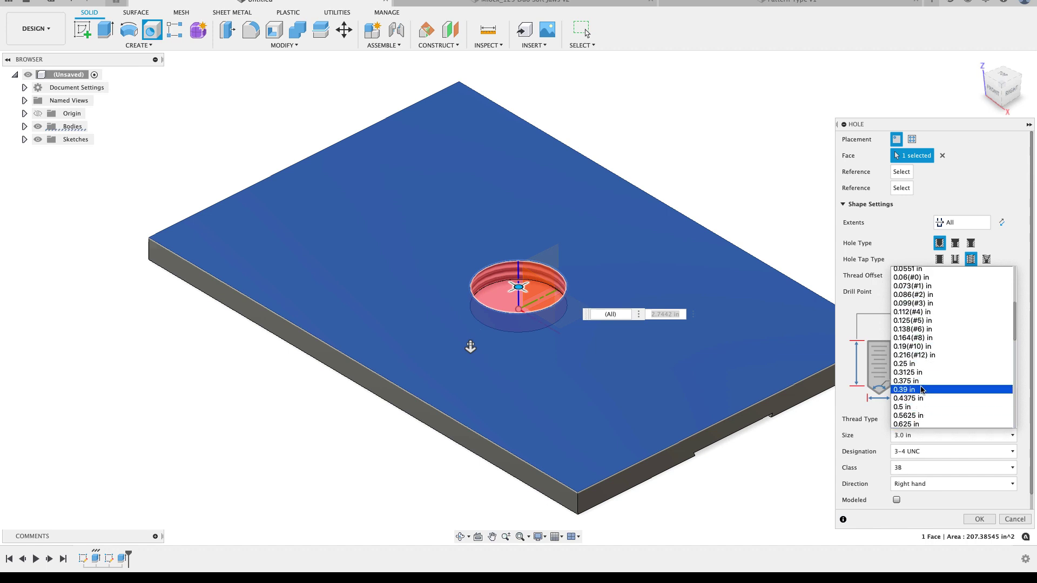
left_click(920, 408)
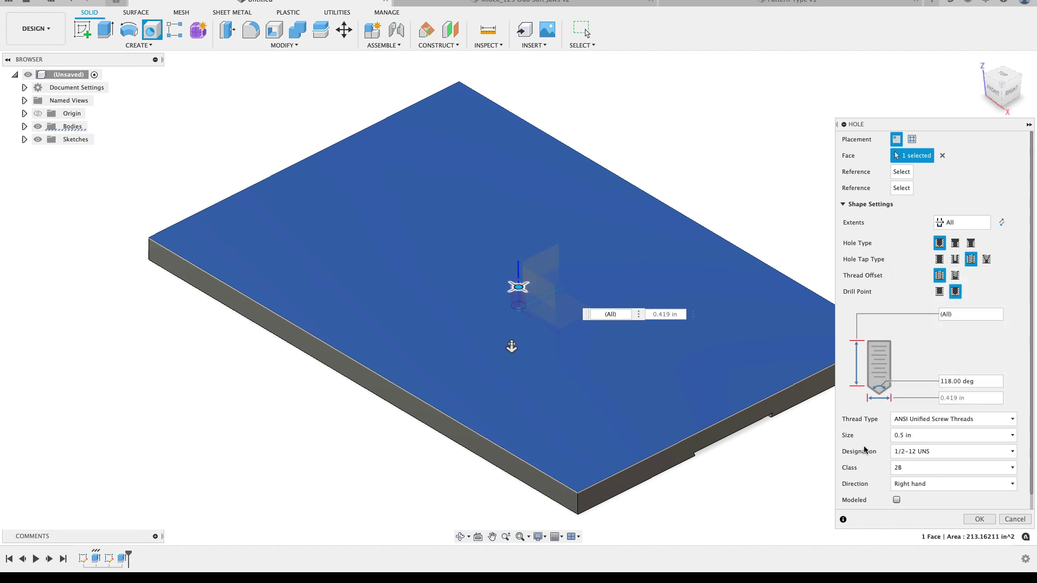
left_click(942, 454)
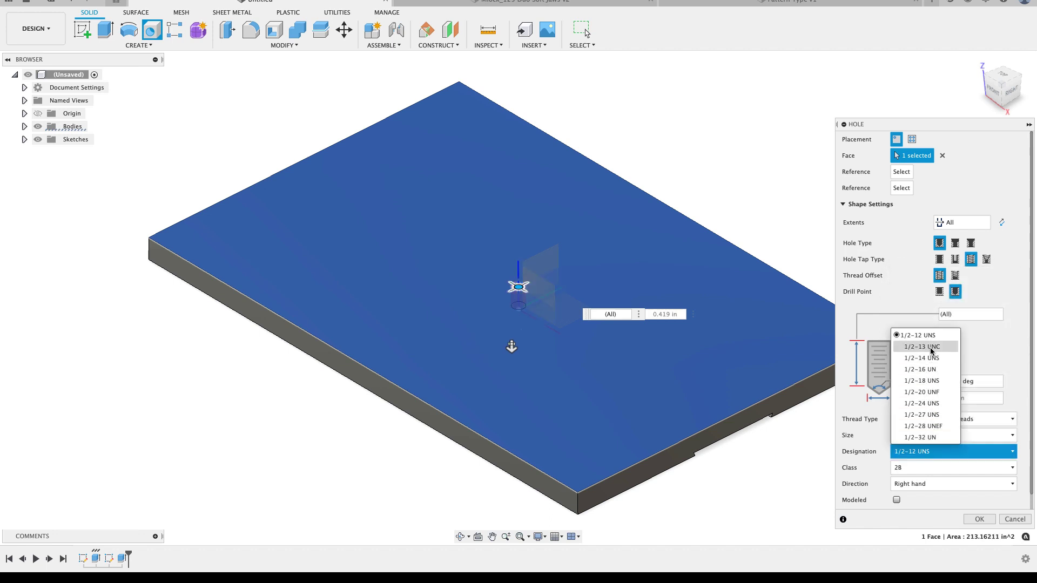
left_click(918, 337)
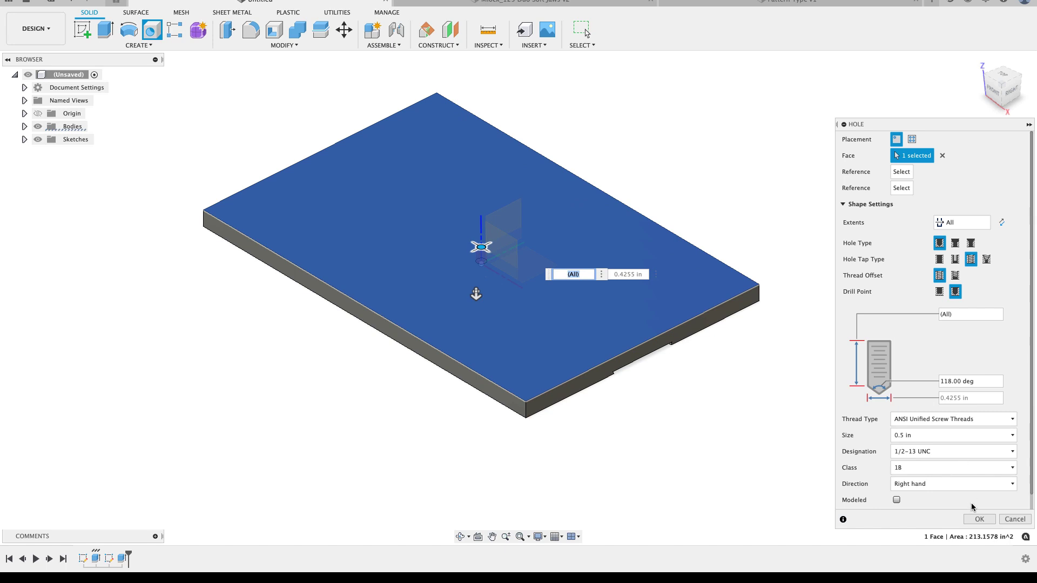
left_click(975, 518)
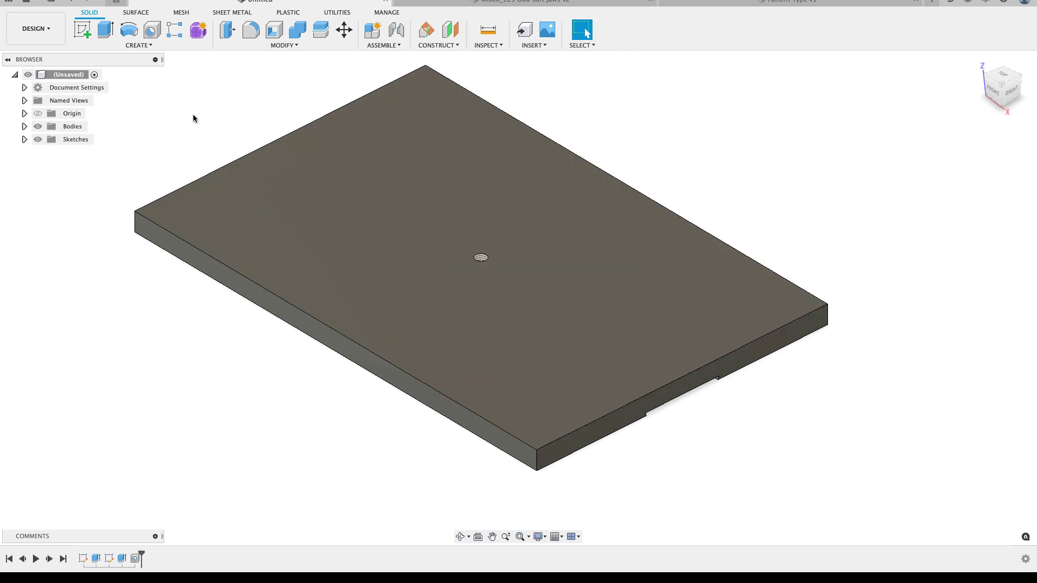
- Start a rectangular feature pattern of the tapped hole along the plate's long top edge, with extents of 4 in and 2.5 in across
left_click(166, 31)
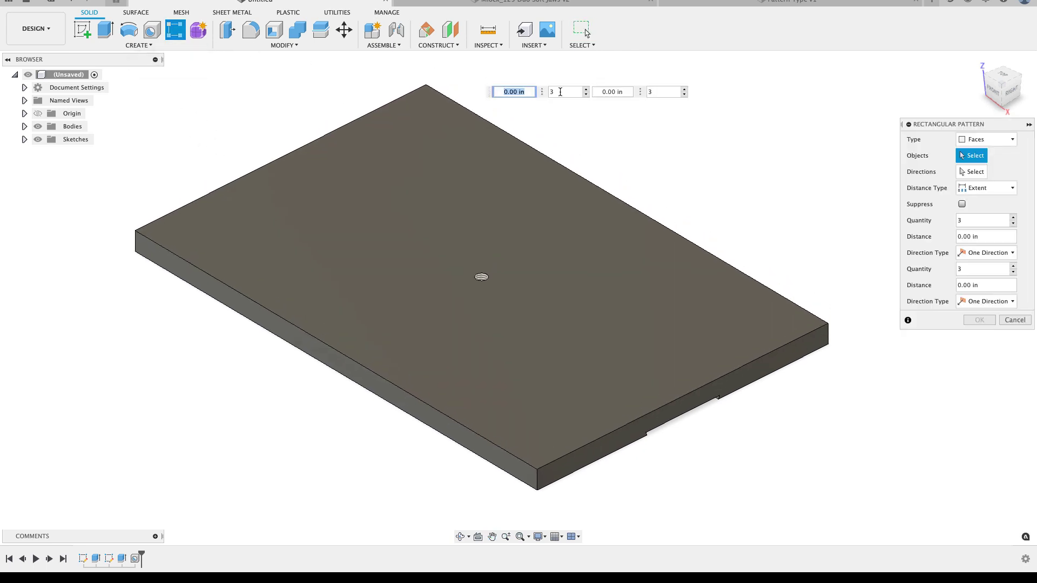
left_click(986, 139)
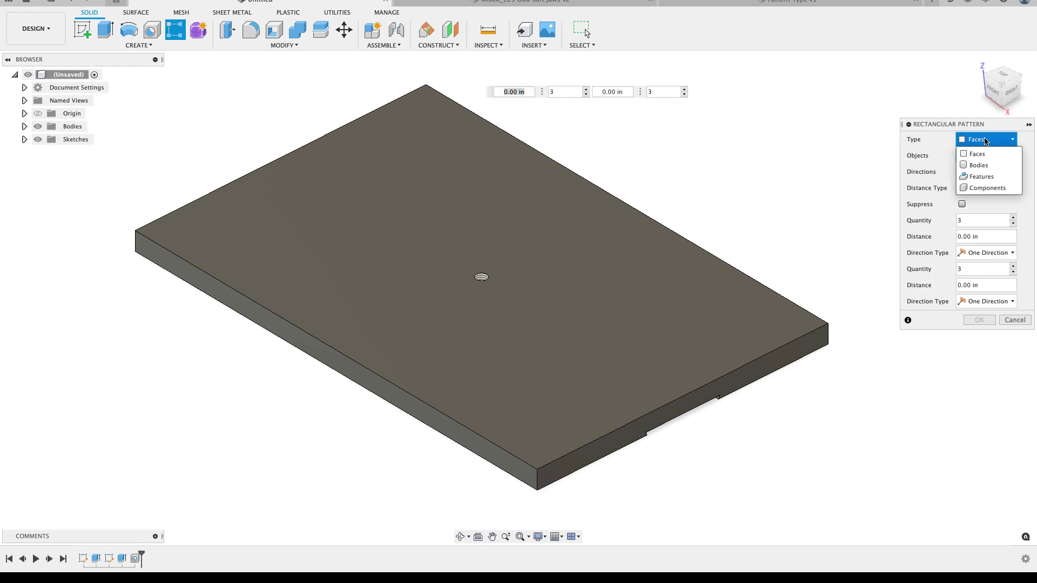
left_click(982, 177)
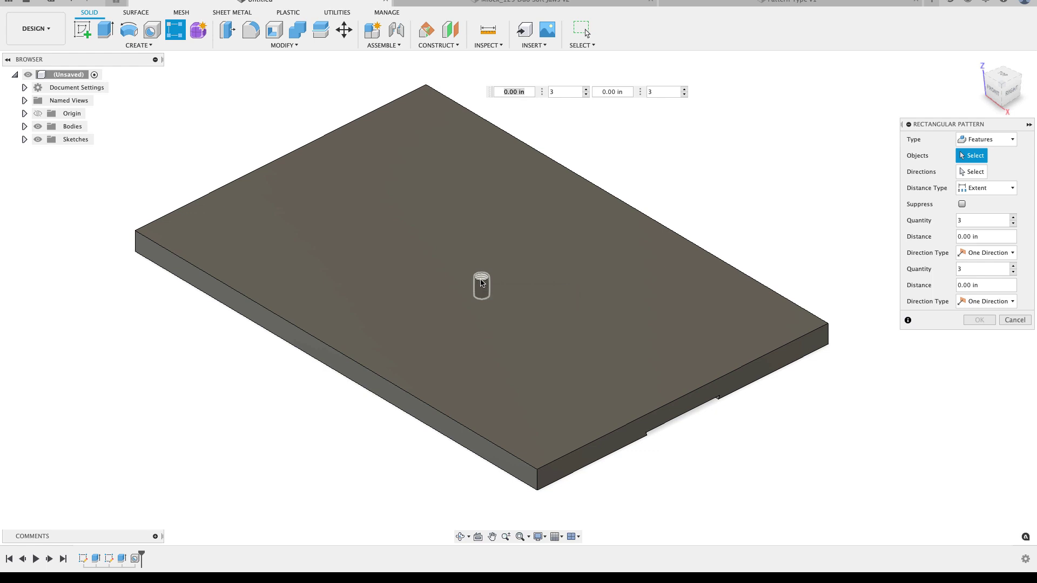
left_click(135, 559)
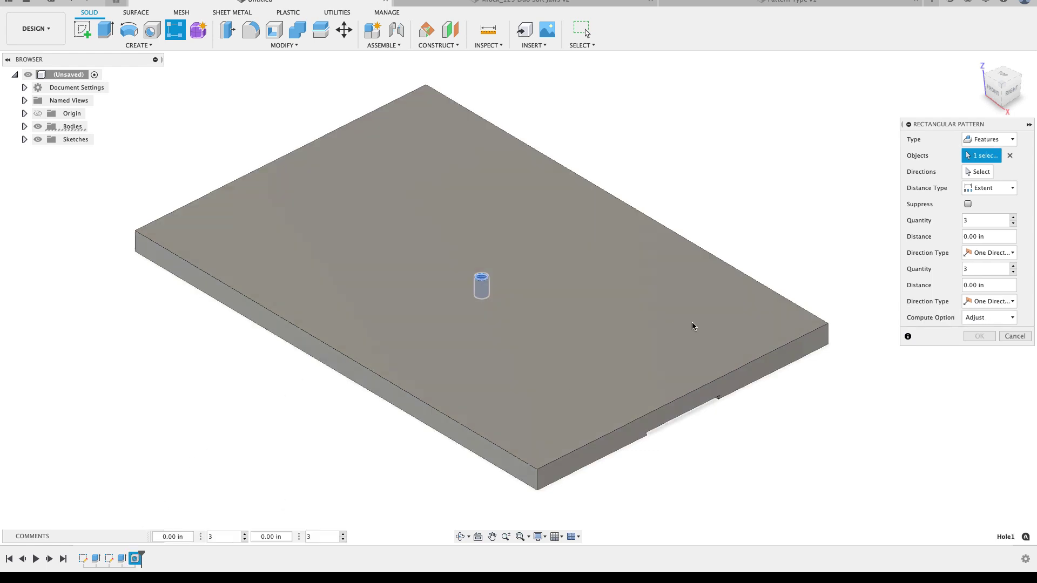
left_click(977, 172)
left_click(625, 200)
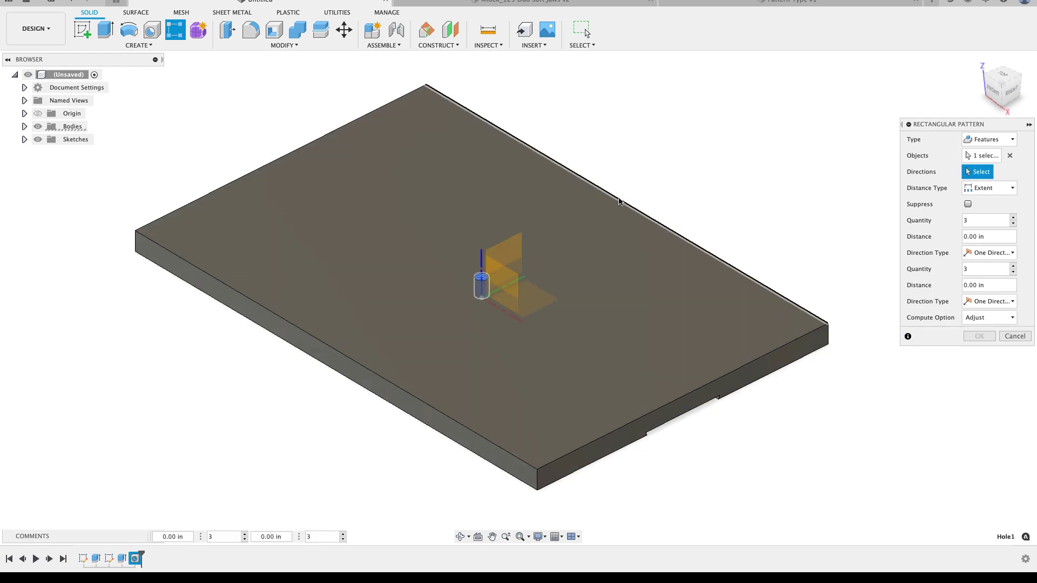
left_click_drag(472, 286, 385, 228)
left_click_drag(475, 290, 412, 323)
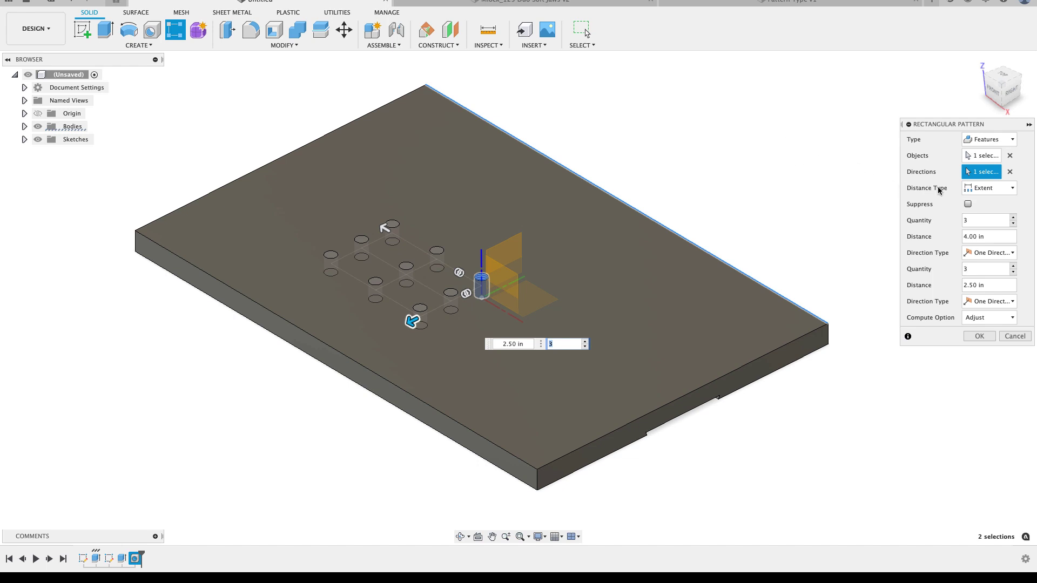
- Switch the hole pattern's distance type to Spacing and set the distance to 1.5 in in both directions
left_click(997, 192)
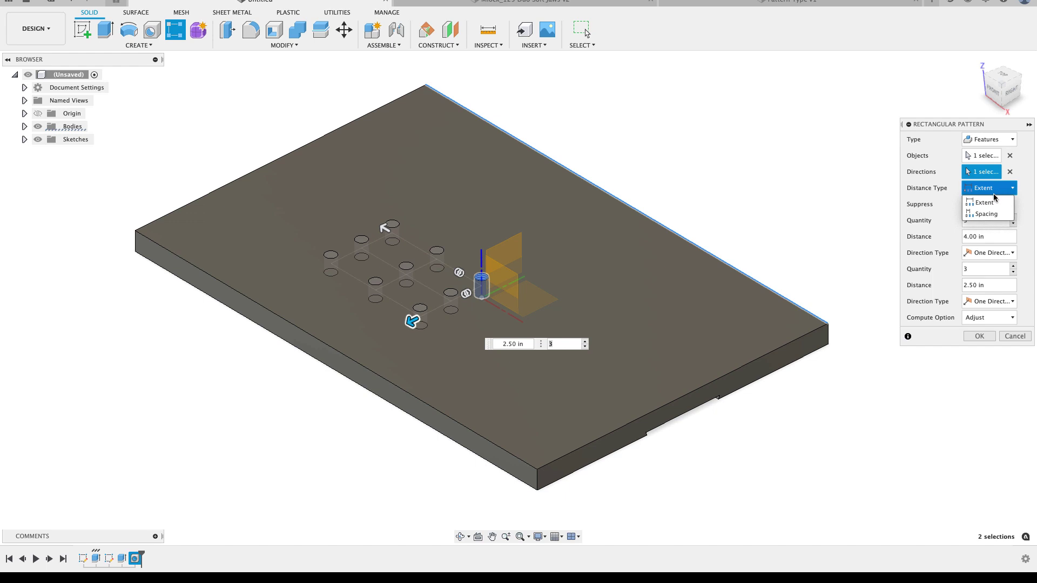
left_click(993, 206)
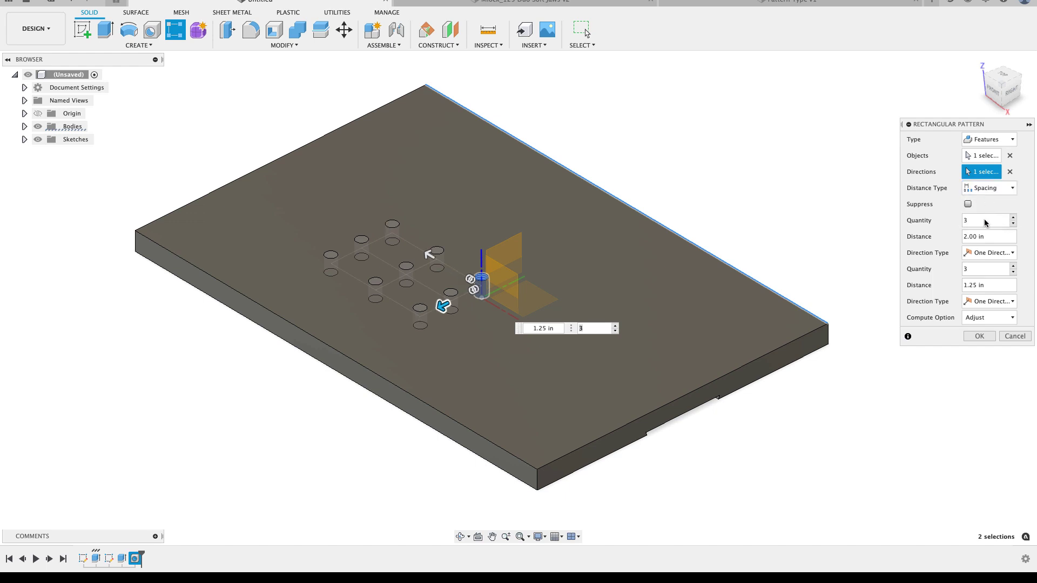
left_click(992, 236)
type("1.")
left_click(994, 287)
type("1.")
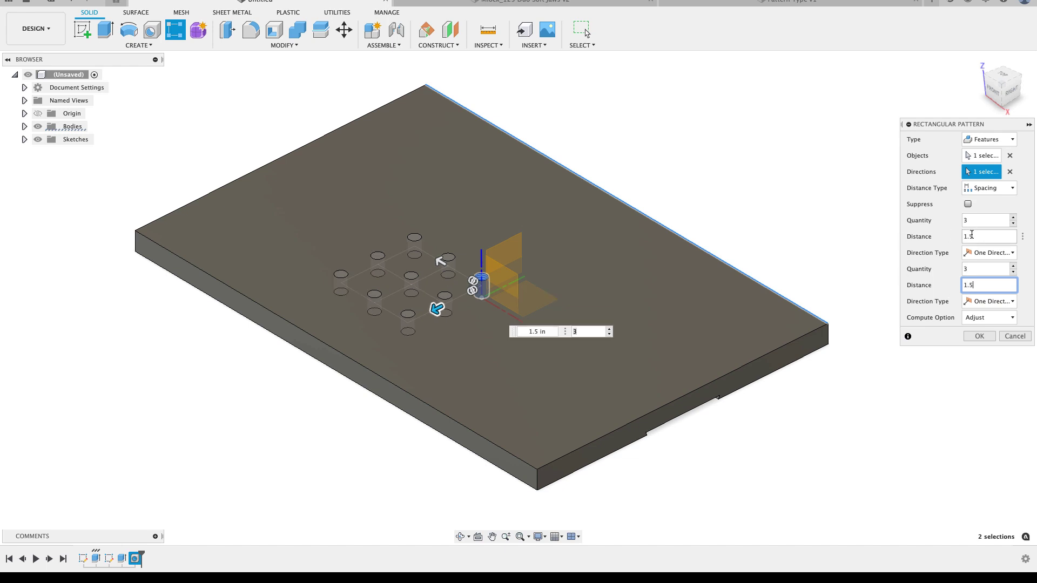
- Make the hole pattern symmetric in both directions
left_click(990, 252)
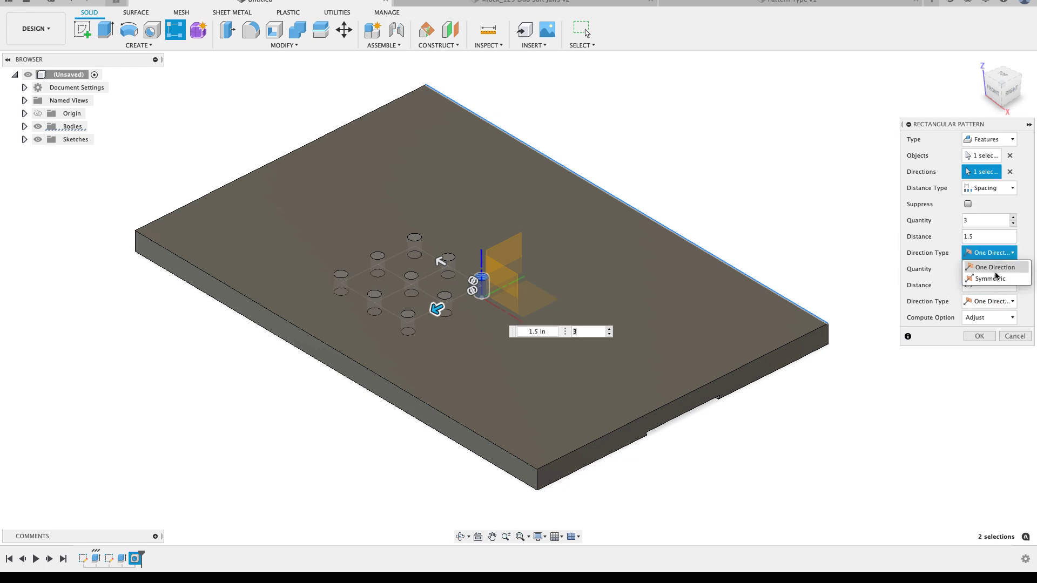
left_click(996, 272)
left_click(996, 301)
left_click(993, 322)
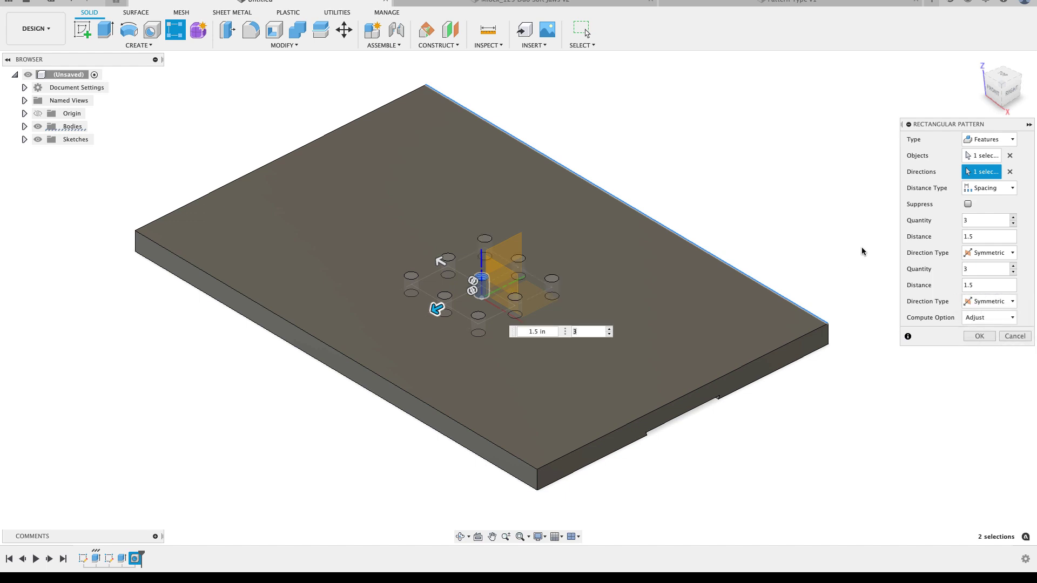
- Set the hole pattern's quantity along the plate's long edge to 11
left_click(1014, 219)
left_click(1014, 218)
left_click(1014, 218)
left_click(1013, 218)
left_click(1014, 219)
left_click(1014, 218)
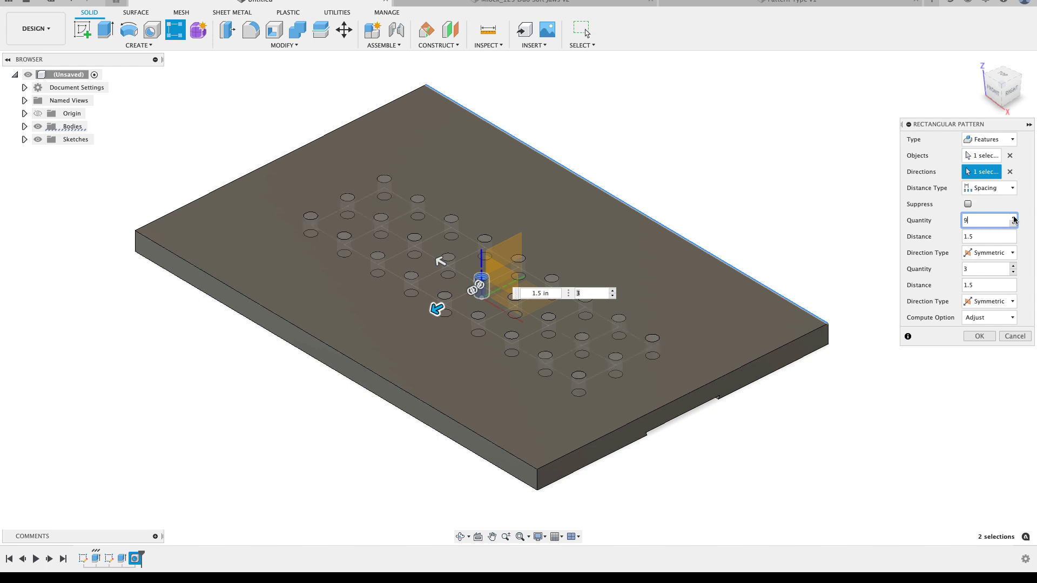
left_click(1014, 219)
left_click(1014, 218)
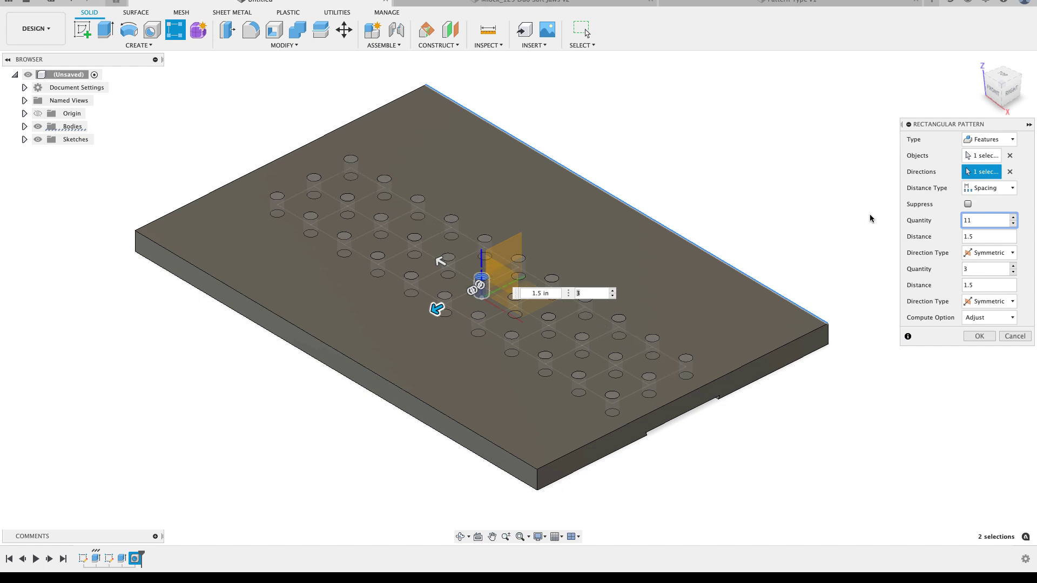
- Set the hole pattern's quantity across the plate to 7, choose the Optimized compute option and create the pattern
left_click(1014, 266)
left_click(1014, 266)
left_click(1014, 266)
left_click(1014, 267)
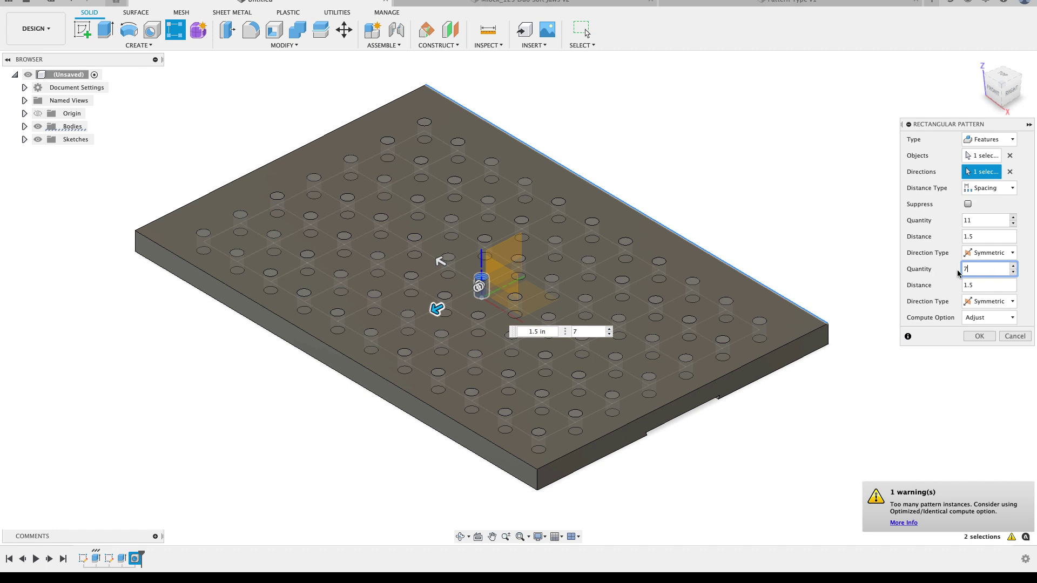
left_click(978, 338)
left_click(989, 318)
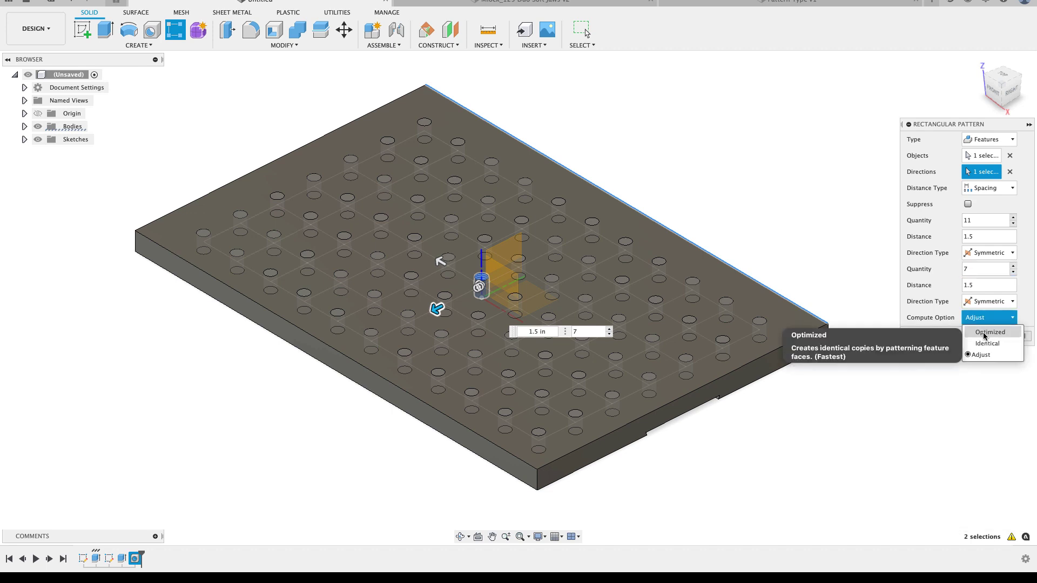
left_click(984, 329)
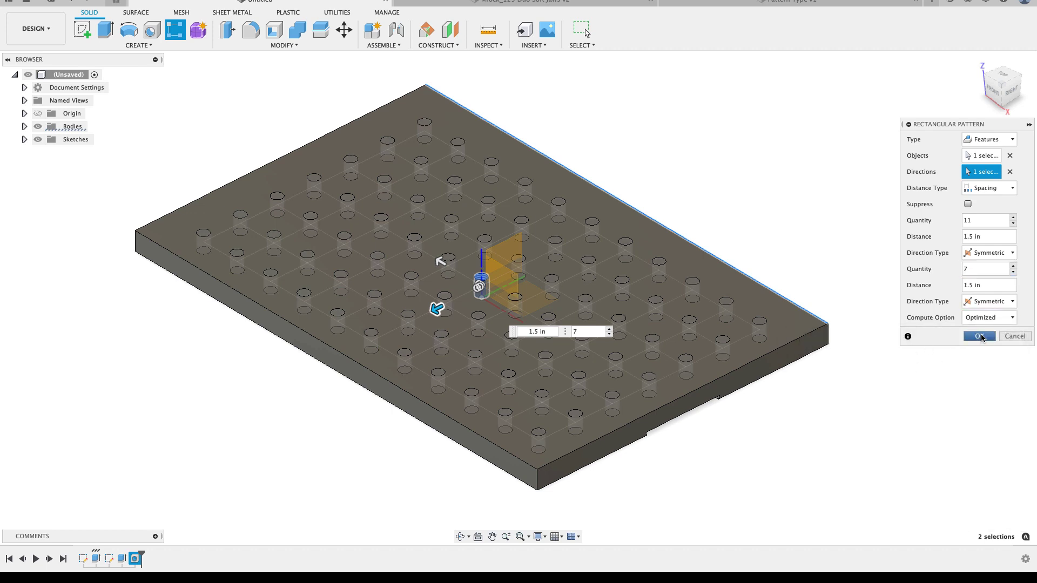
left_click(980, 337)
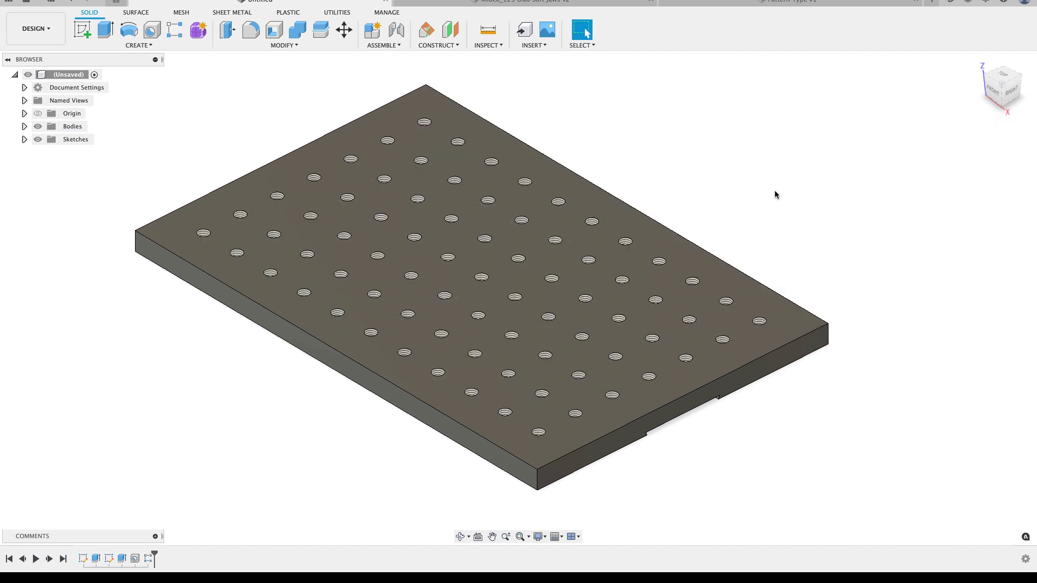
- Switch to the Pattern Type document and create a tapped hole through the part at the sketch point on the sloped face
left_click(780, 9)
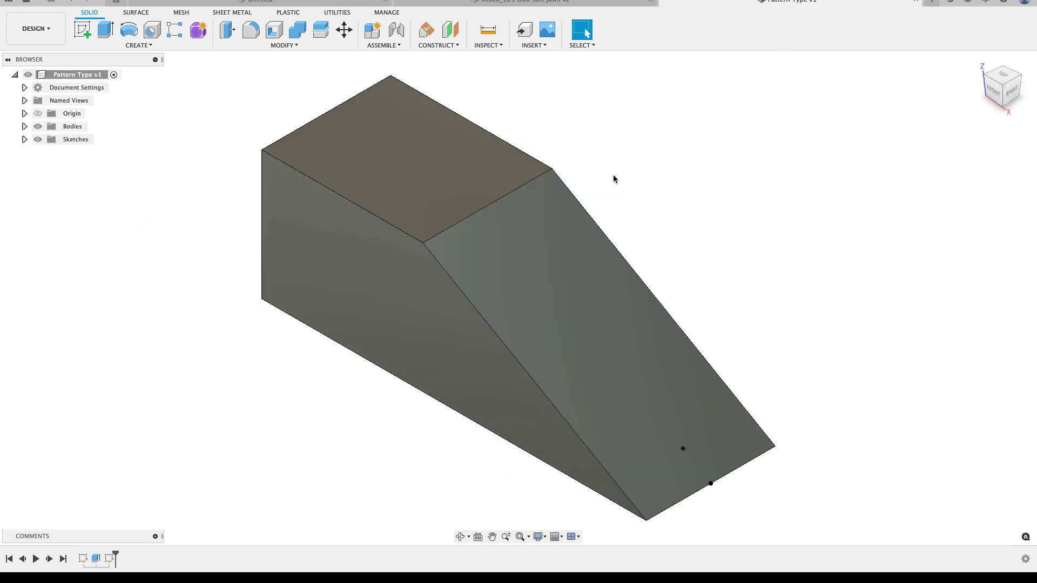
left_click(152, 29)
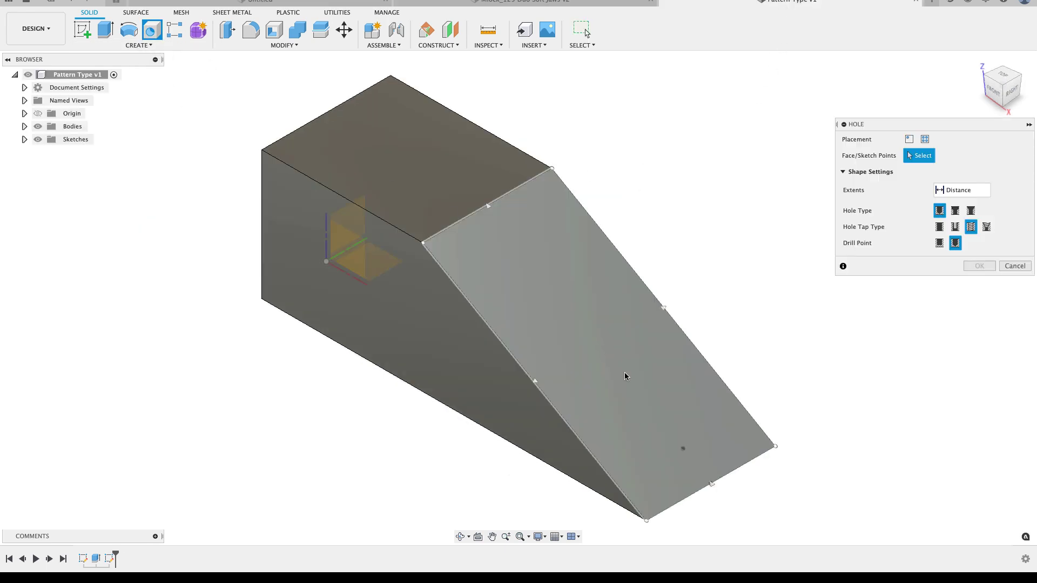
left_click(682, 448)
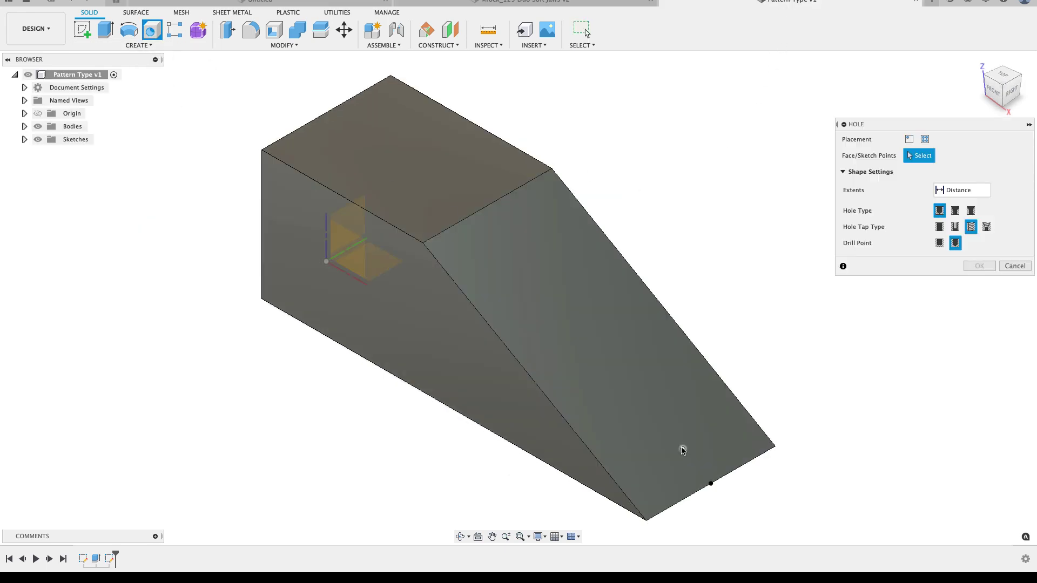
left_click(962, 190)
left_click(961, 231)
key("Return")
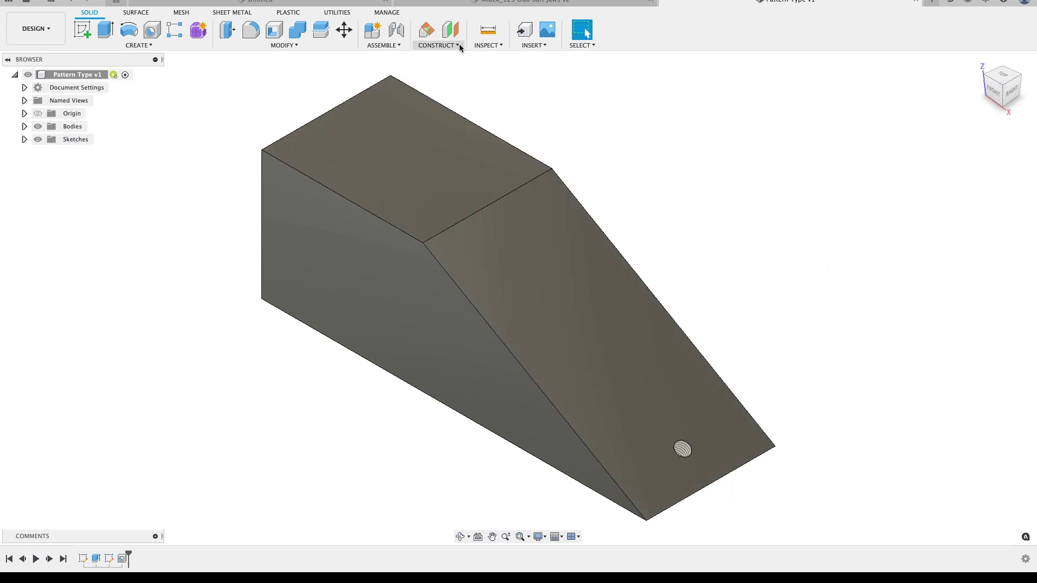
- Create a section analysis on the origin plane that cuts lengthwise through the middle of the part and the hole
left_click(487, 45)
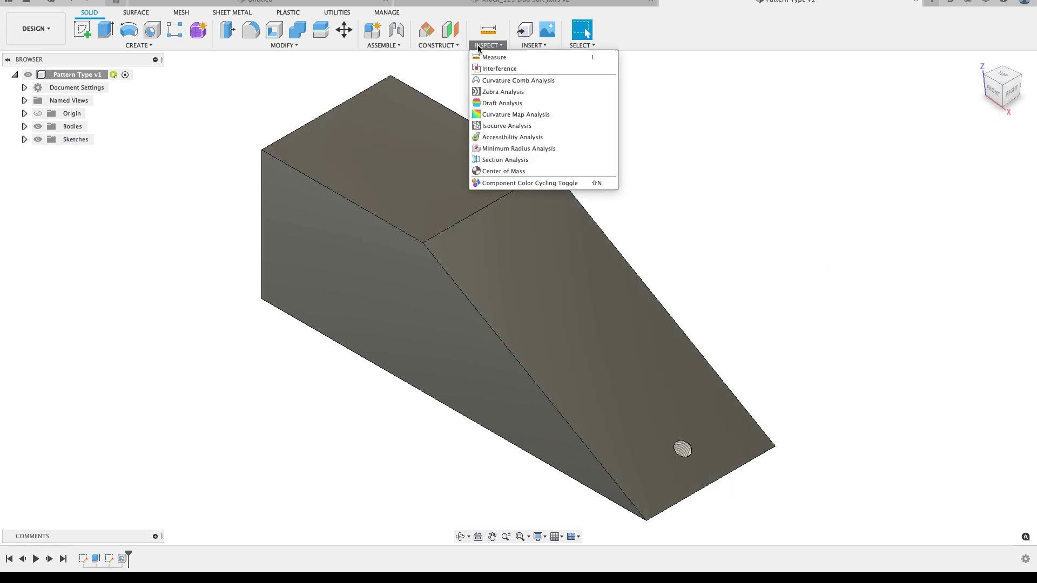
left_click(492, 158)
left_click(355, 238)
left_click(980, 239)
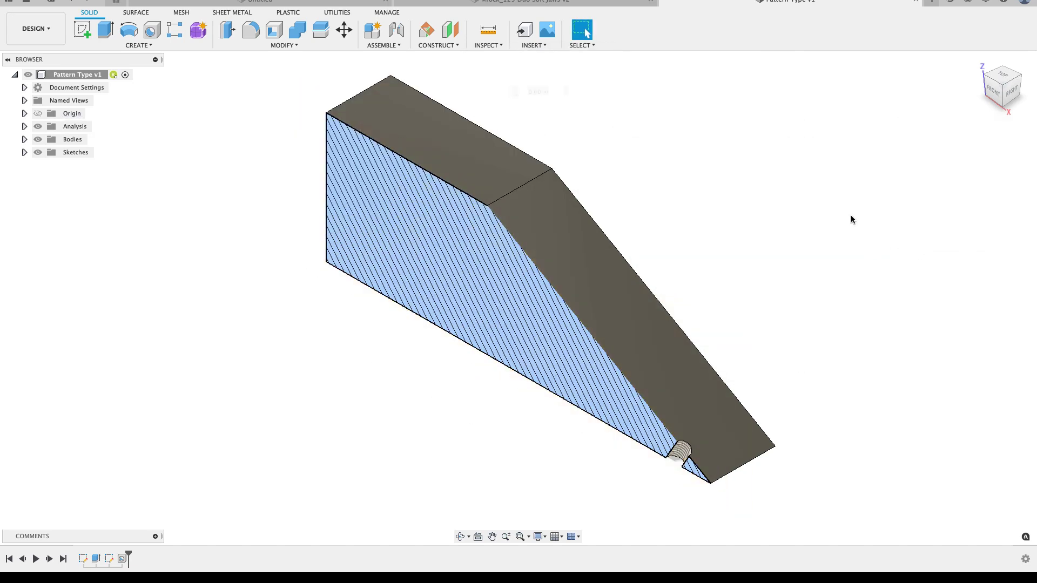
- Pattern the tapped hole up the sloped edge with a quantity of 4, 2 in spacing and the Adjust compute option
left_click(175, 29)
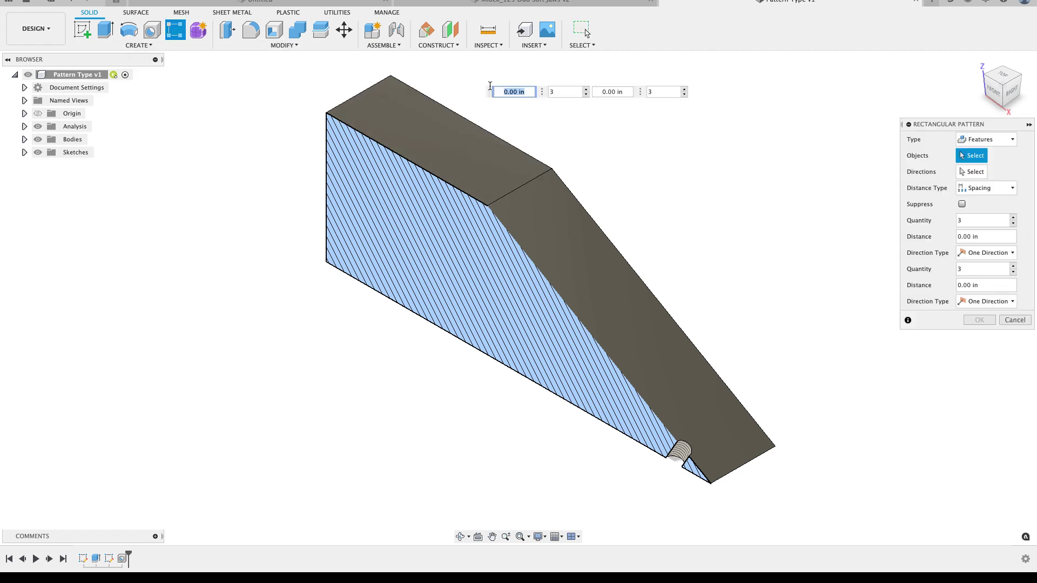
left_click(122, 558)
left_click(979, 172)
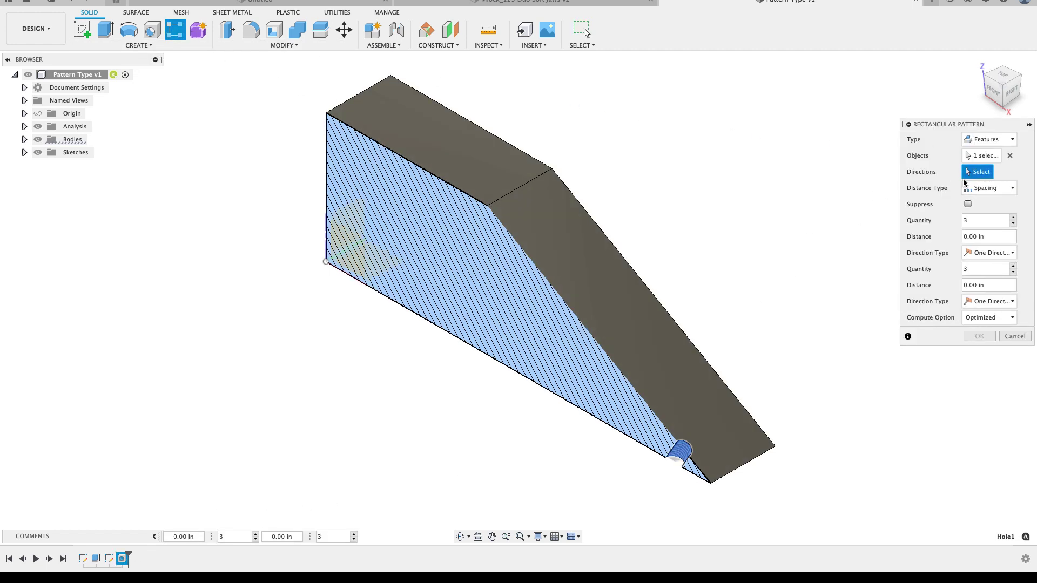
left_click(641, 281)
left_click_drag(670, 447, 615, 375)
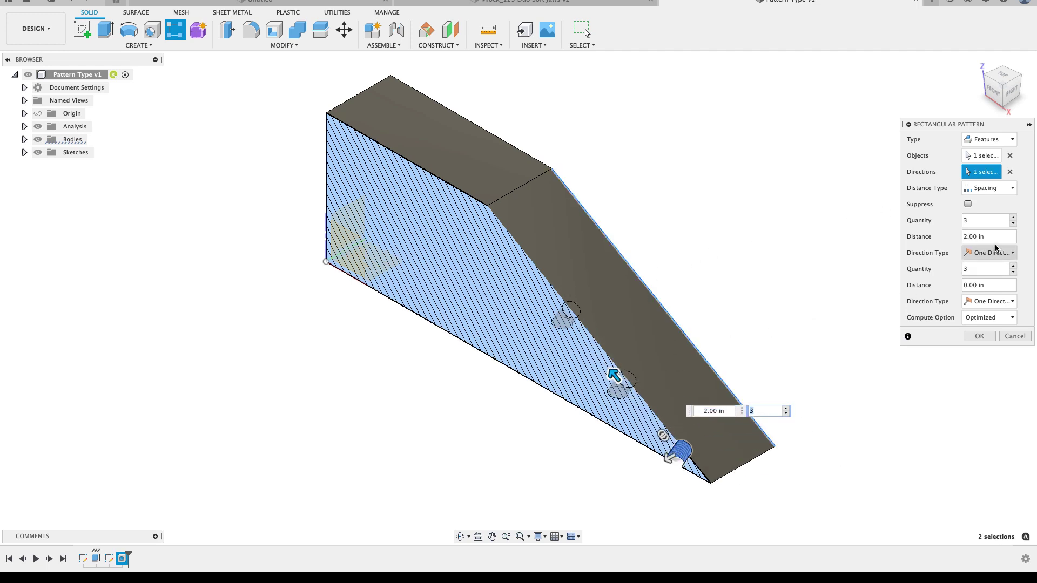
left_click(1014, 216)
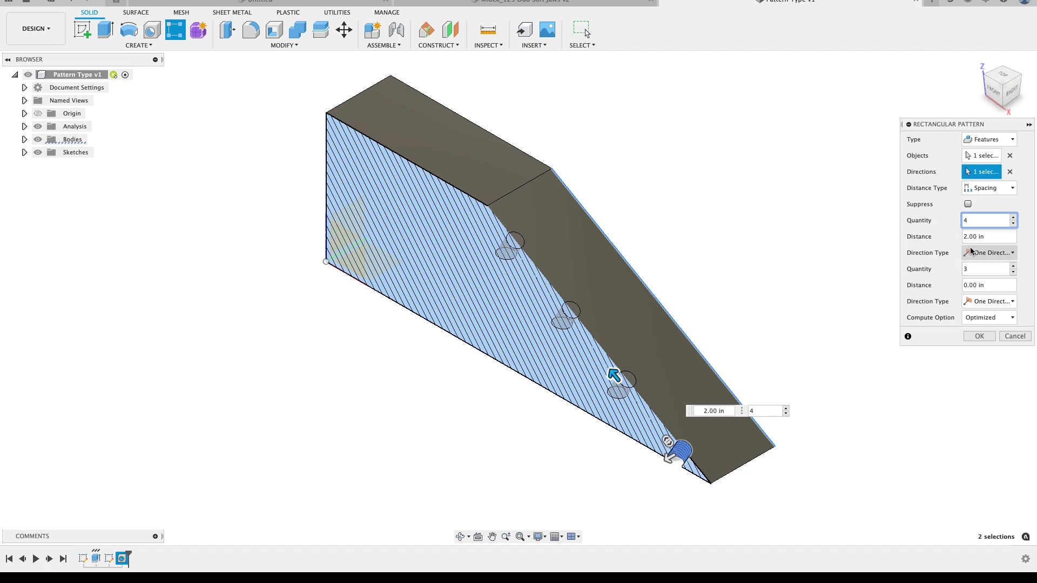
left_click(984, 321)
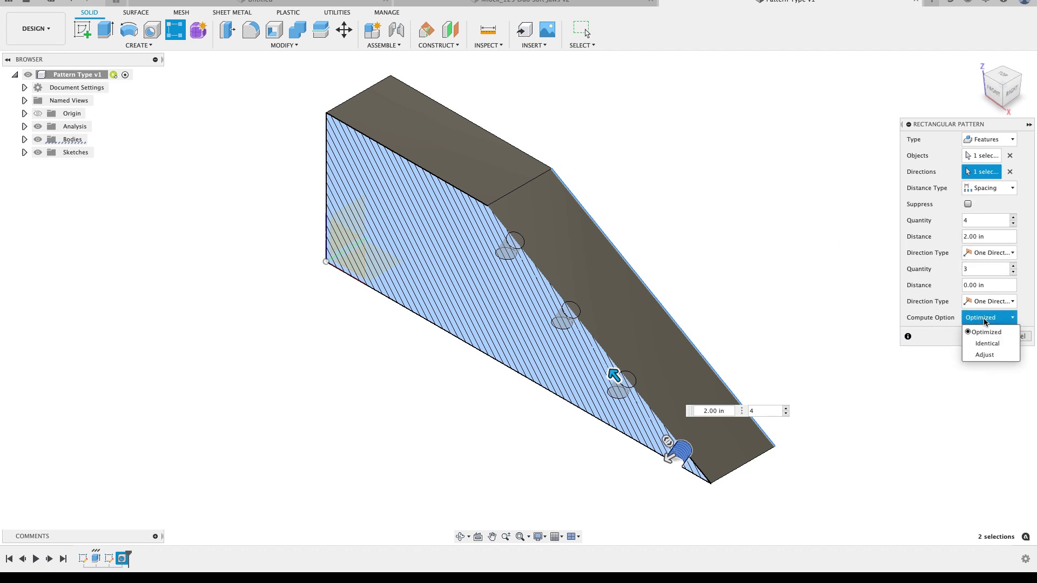
left_click(985, 354)
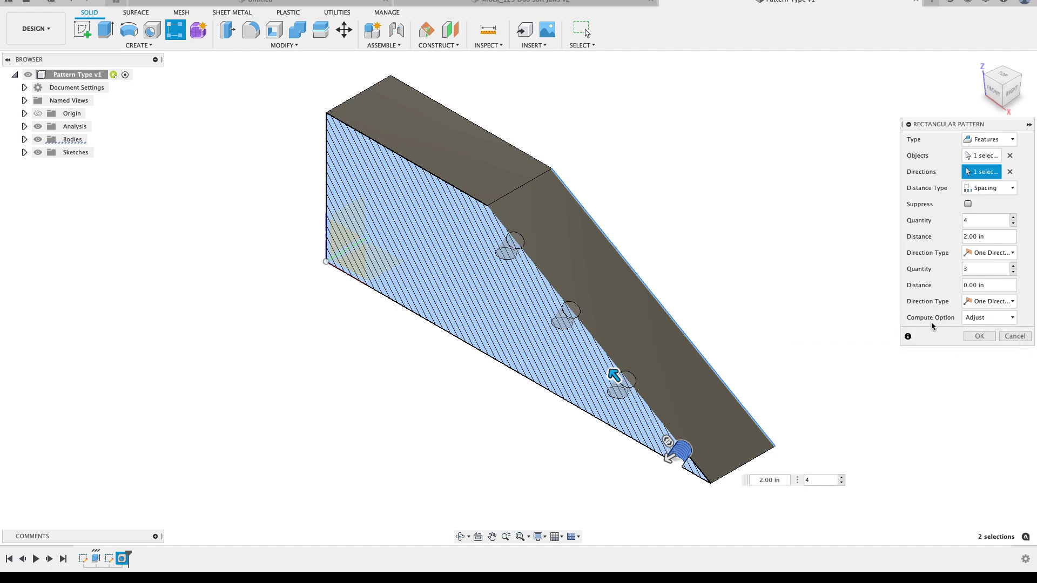
left_click(979, 337)
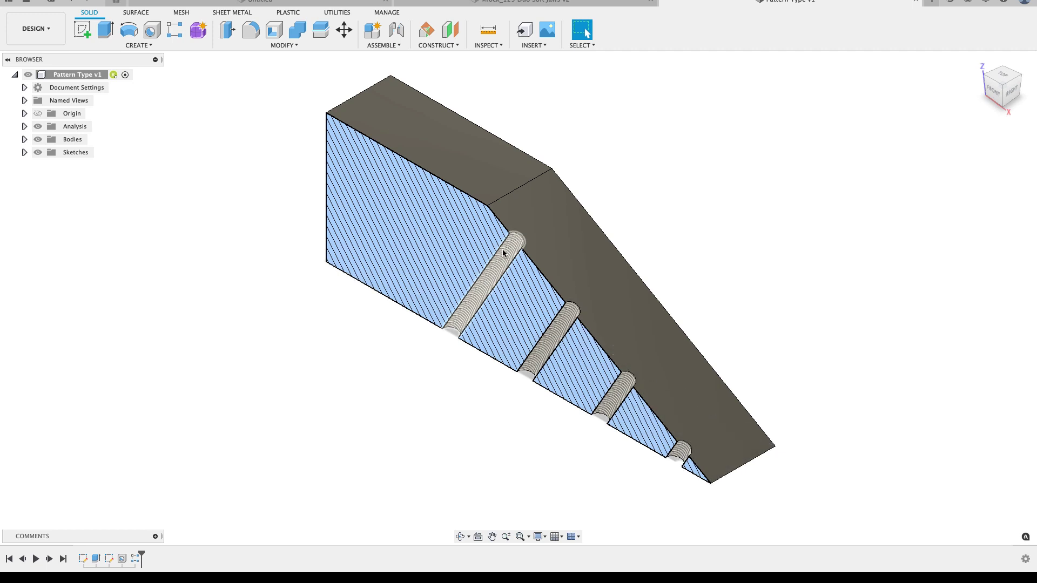
- Edit the sloped-face hole pattern and change its compute option to Identical
right_click(127, 559)
left_click(137, 442)
right_click(137, 558)
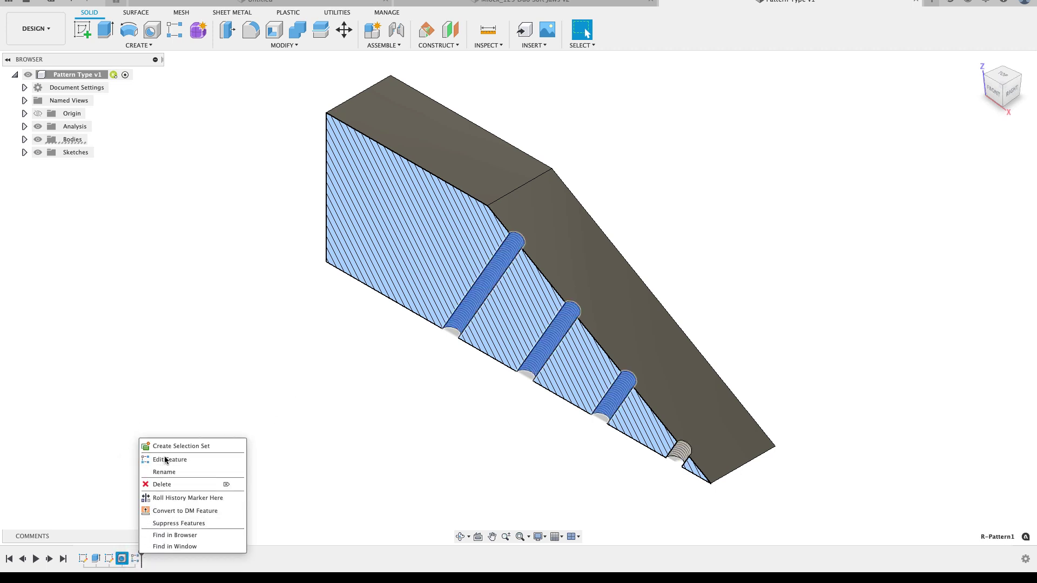
left_click(165, 460)
left_click(990, 318)
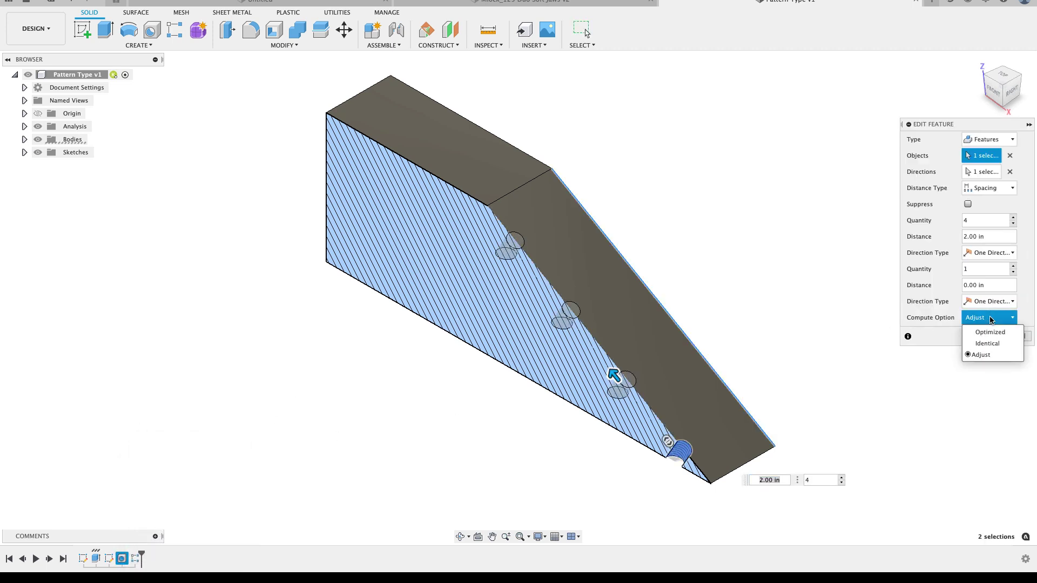
left_click(984, 343)
left_click(978, 336)
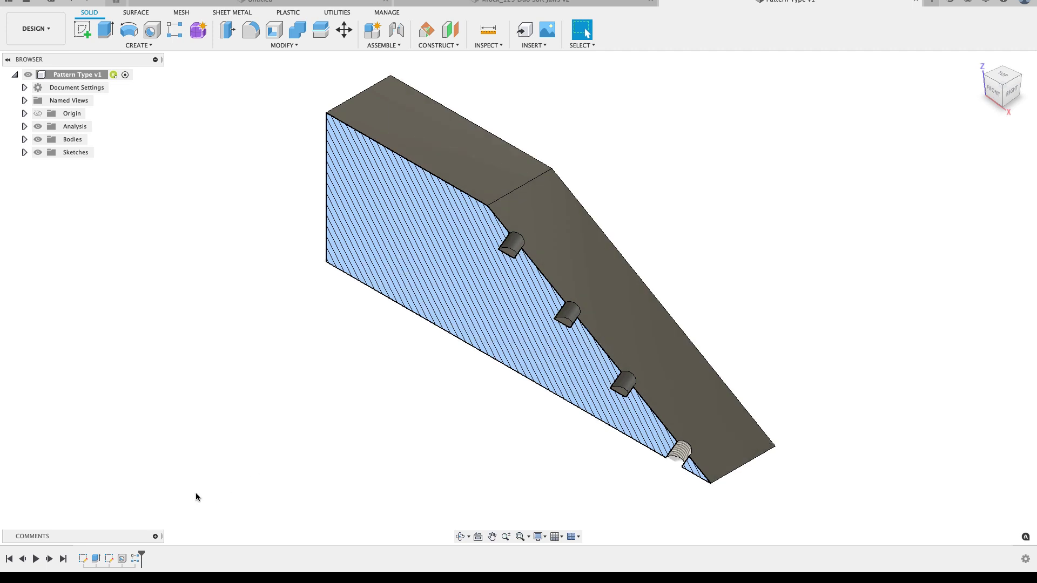
- Close the Pattern Type document and return to the untitled fixture plate document
left_click(916, 1)
left_click(532, 295)
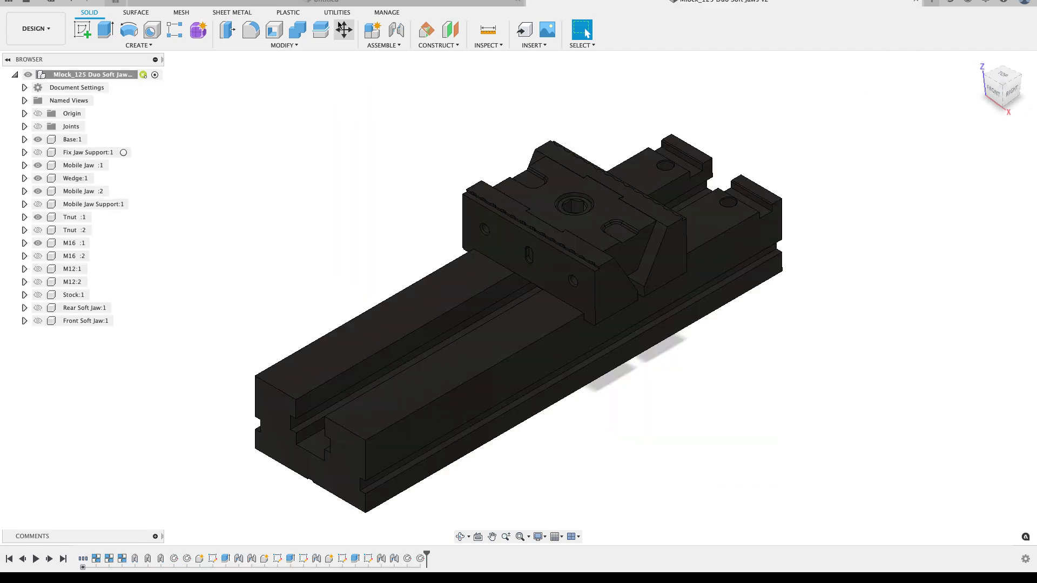
left_click(336, 2)
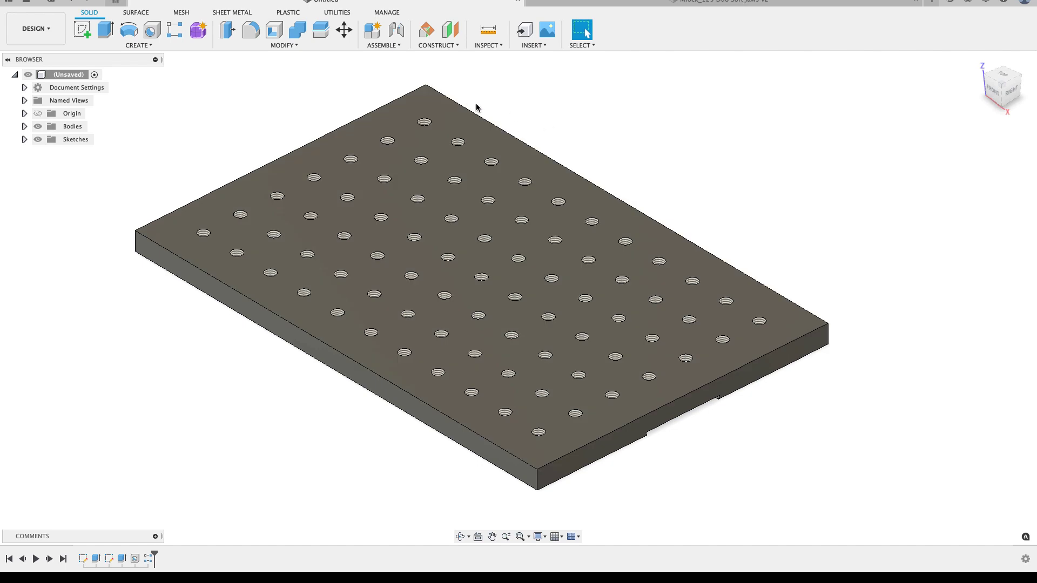
- Examine the plate's underside where the tapped holes meet the edges of the dovetail slot, then restore the isometric view
middle_click_drag(620, 423, 593, 201, "shift")
scroll(593, 201, "up", 2)
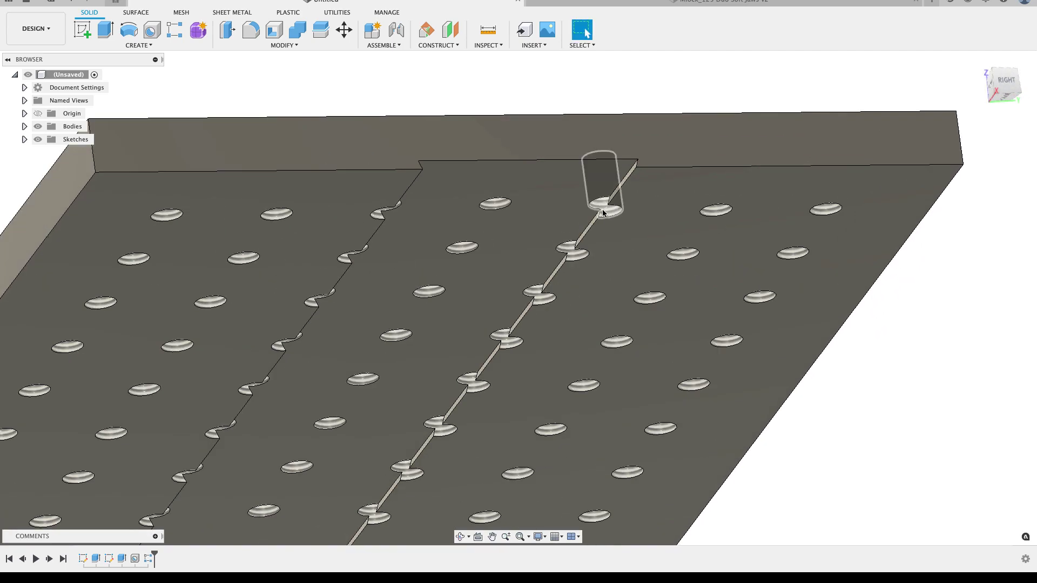
scroll(603, 210, "up", 3)
scroll(602, 208, "down", 3)
scroll(605, 213, "up", 5)
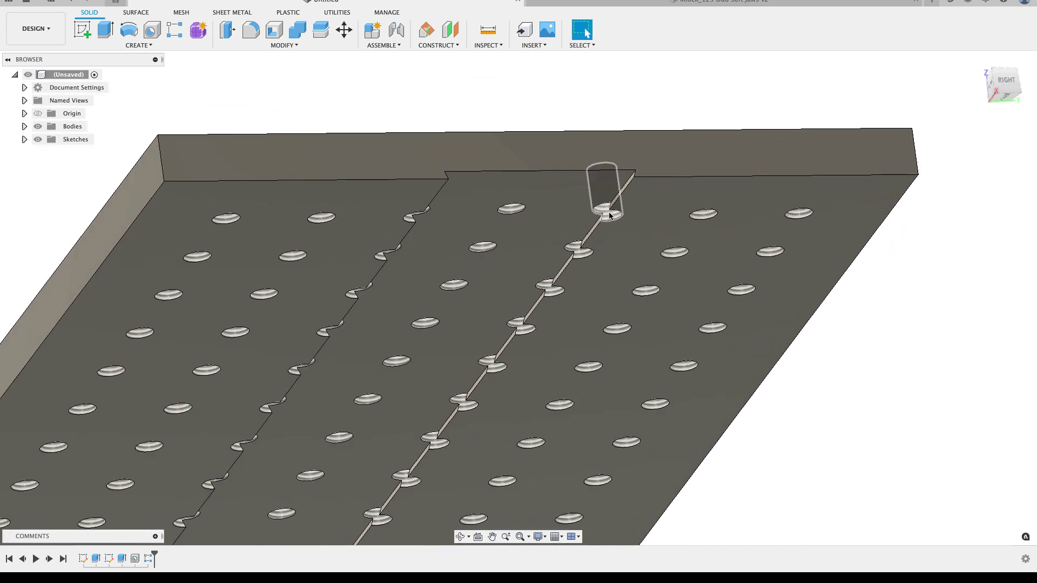
scroll(612, 217, "down", 5)
middle_click_drag(612, 218, 954, 160, "shift")
left_click(1012, 79)
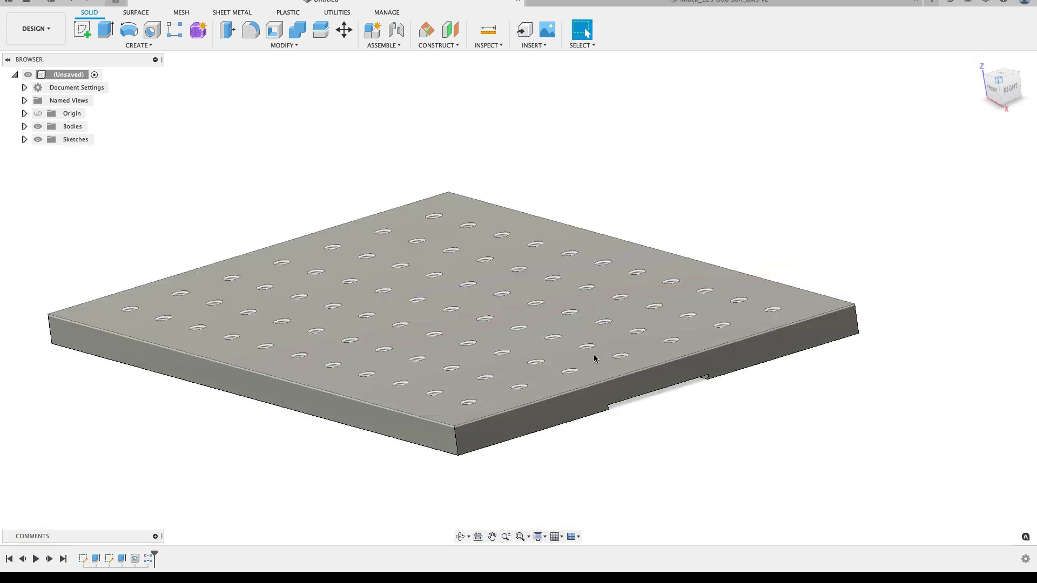
- Edit the plate's hole pattern with Suppress enabled and suppress the 11-hole row between the center row and the patterned long edge
right_click(149, 558)
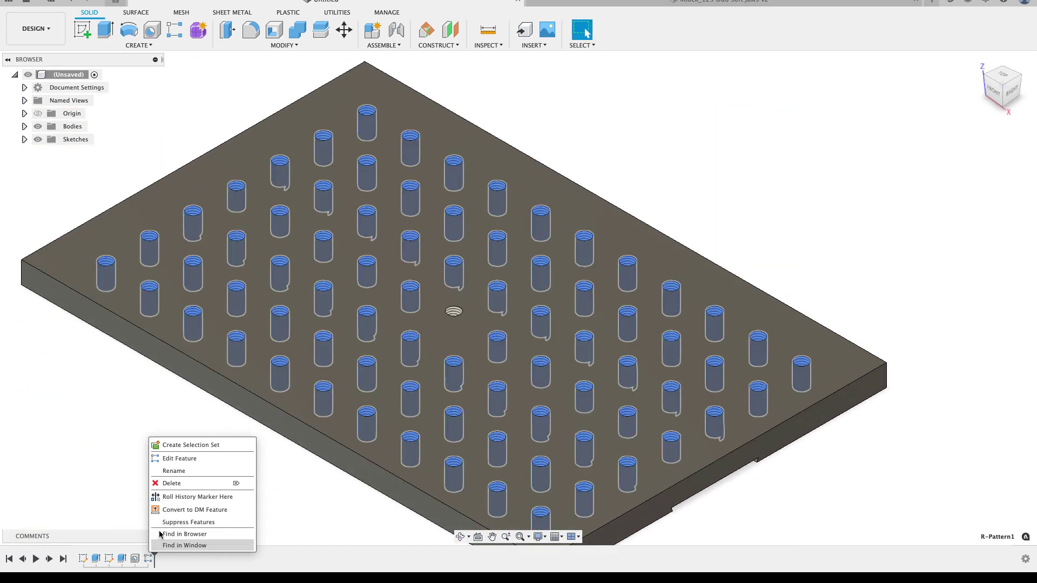
left_click(187, 459)
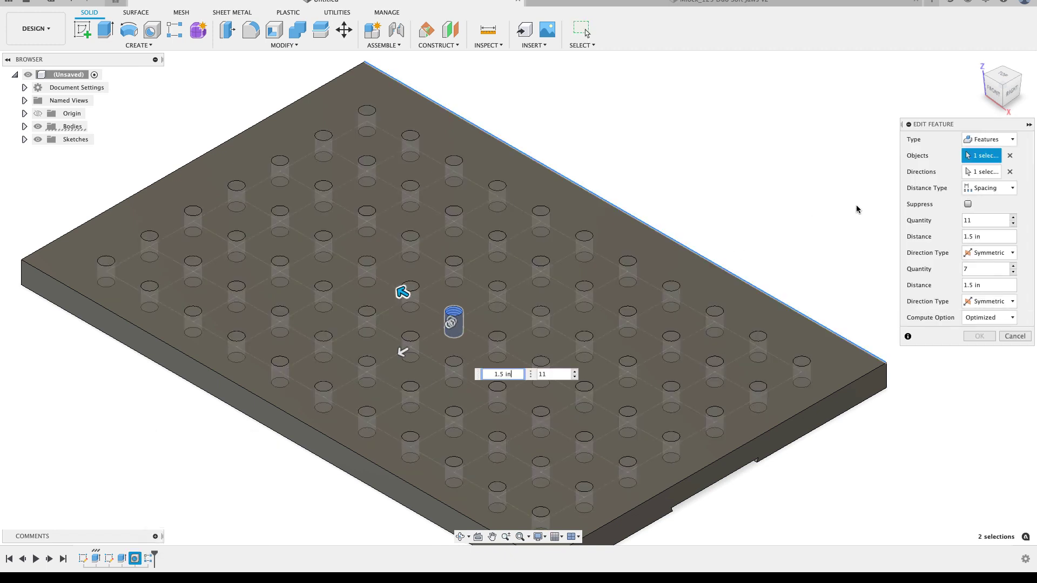
left_click(968, 204)
left_click(715, 422)
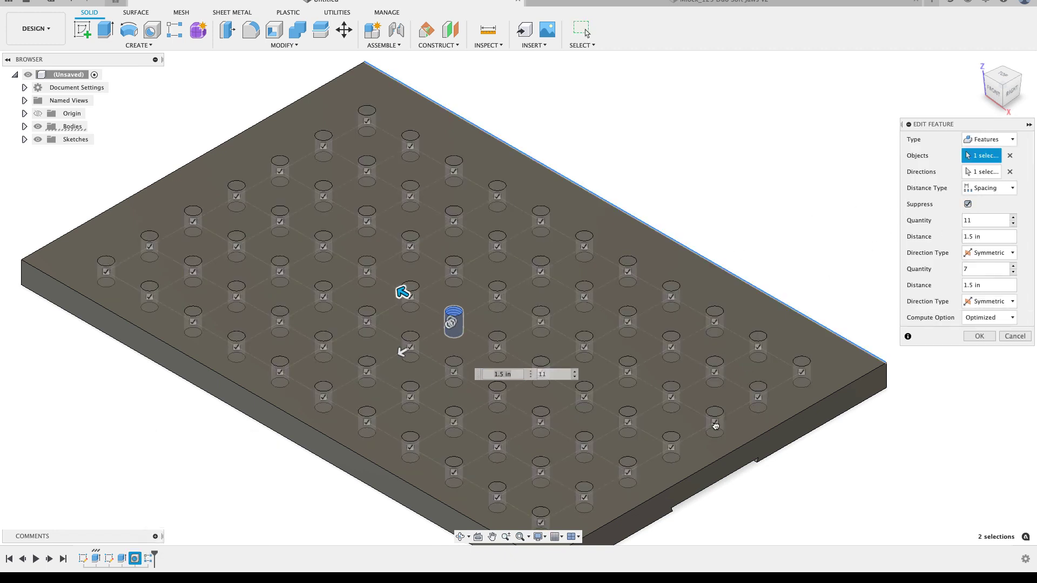
left_click(628, 373)
left_click(585, 347)
left_click(541, 321)
left_click(498, 296)
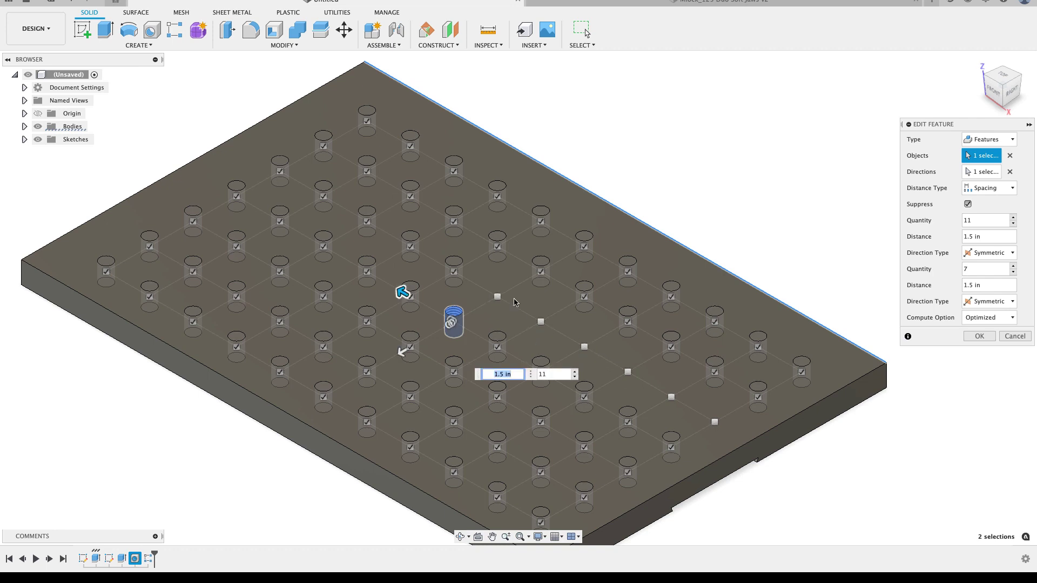
left_click(453, 272)
left_click(411, 246)
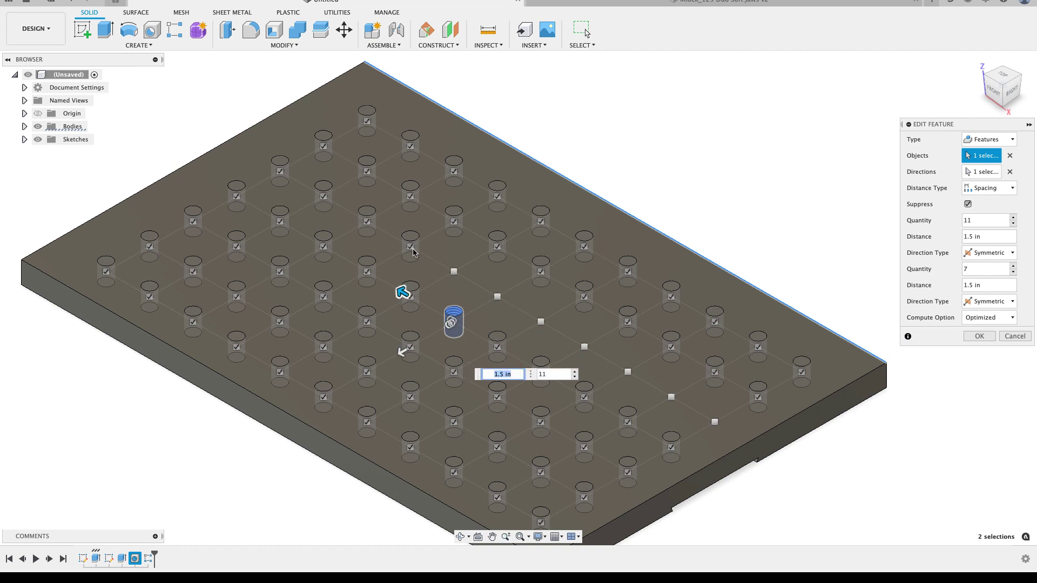
left_click(366, 221)
left_click(324, 196)
left_click(280, 172)
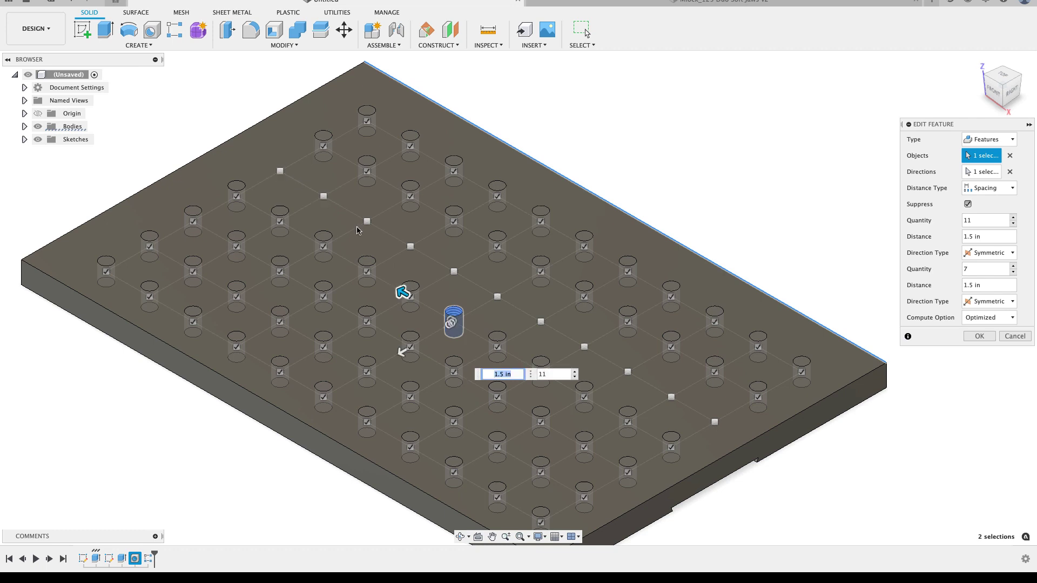
- Suppress the matching 11-hole row on the opposite side of the center row and apply the pattern edit
left_click(627, 474)
left_click(584, 447)
left_click(540, 422)
left_click(498, 397)
left_click(454, 372)
left_click(410, 347)
left_click(368, 322)
left_click(323, 297)
left_click(280, 272)
left_click(237, 246)
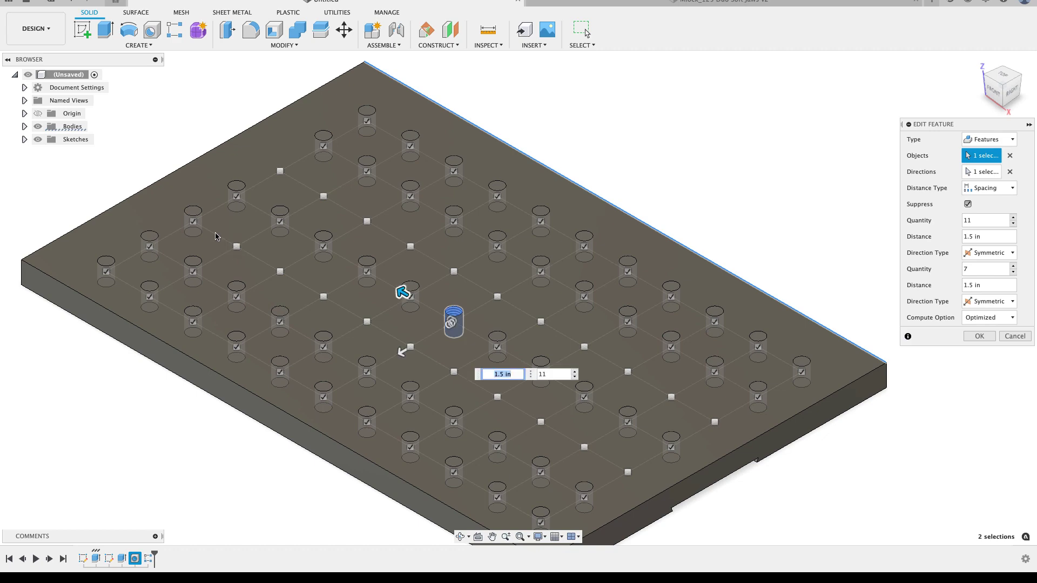
left_click(194, 222)
left_click(967, 340)
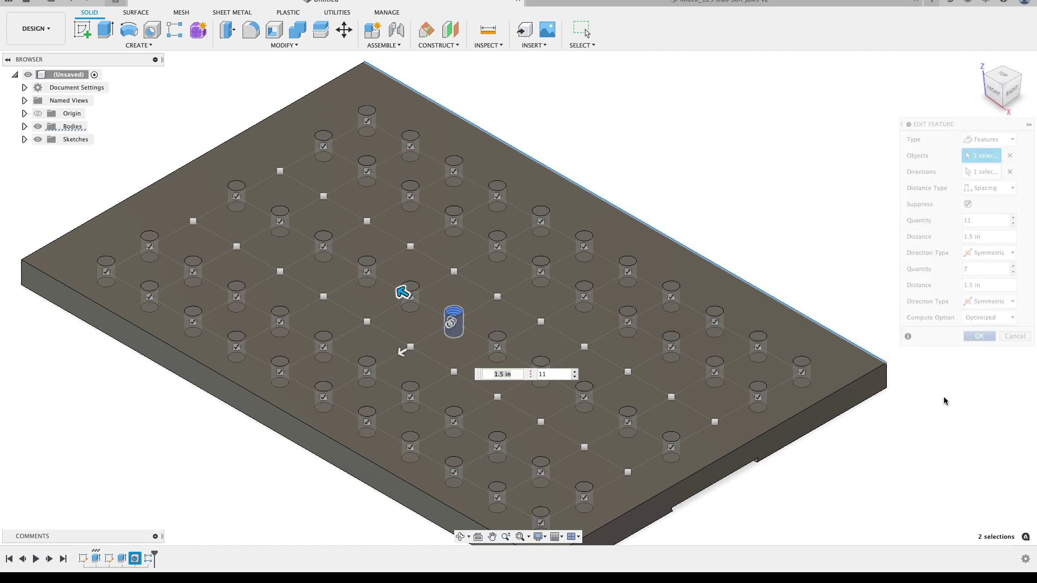
- Start a new sketch on the plate's top face
middle_click_drag(887, 447, 867, 417, "shift")
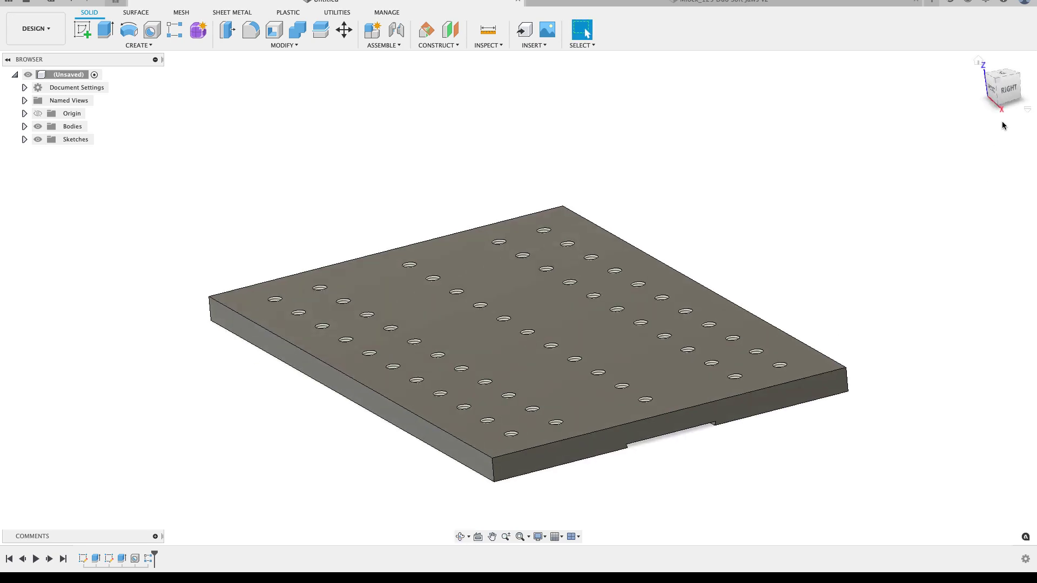
left_click(996, 80)
left_click(82, 30)
left_click(402, 223)
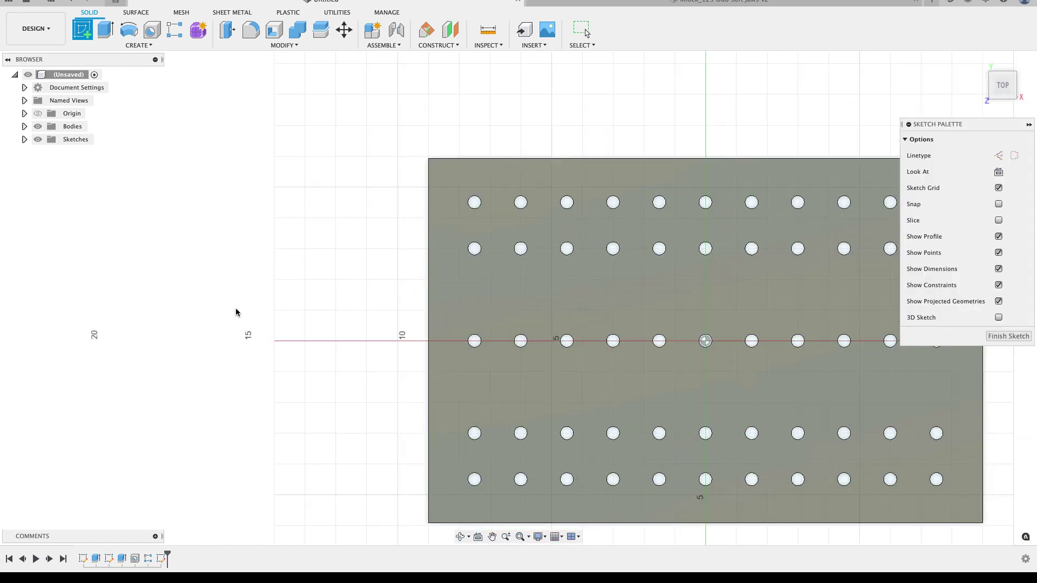
- Examine the new sketch with the plate's bodies hidden, then show the bodies again in the top view
scroll(227, 303, "up", 5)
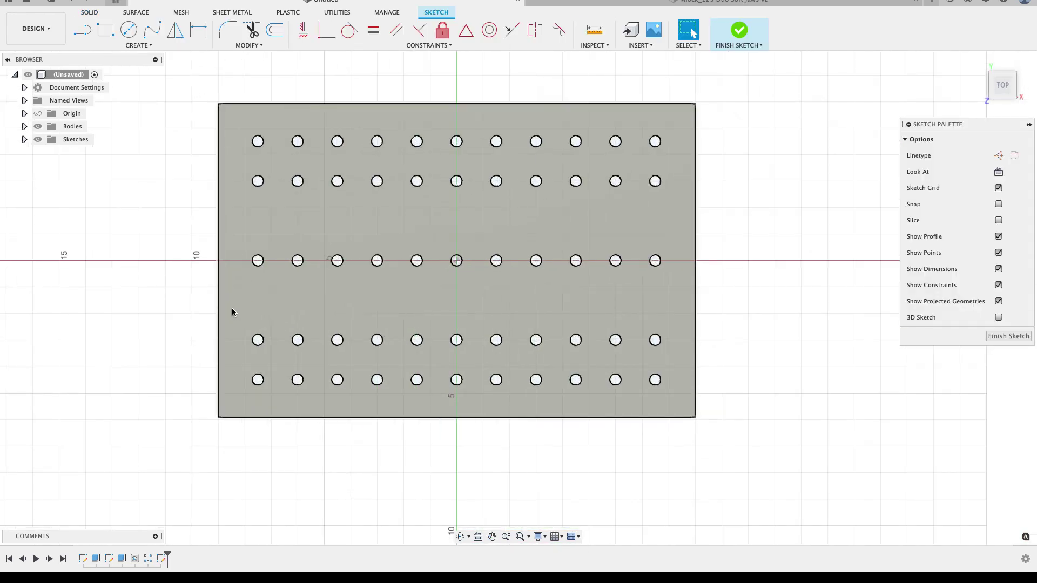
scroll(324, 350, "down", 1)
middle_click_drag(274, 342, 224, 309, "shift")
left_click(38, 126)
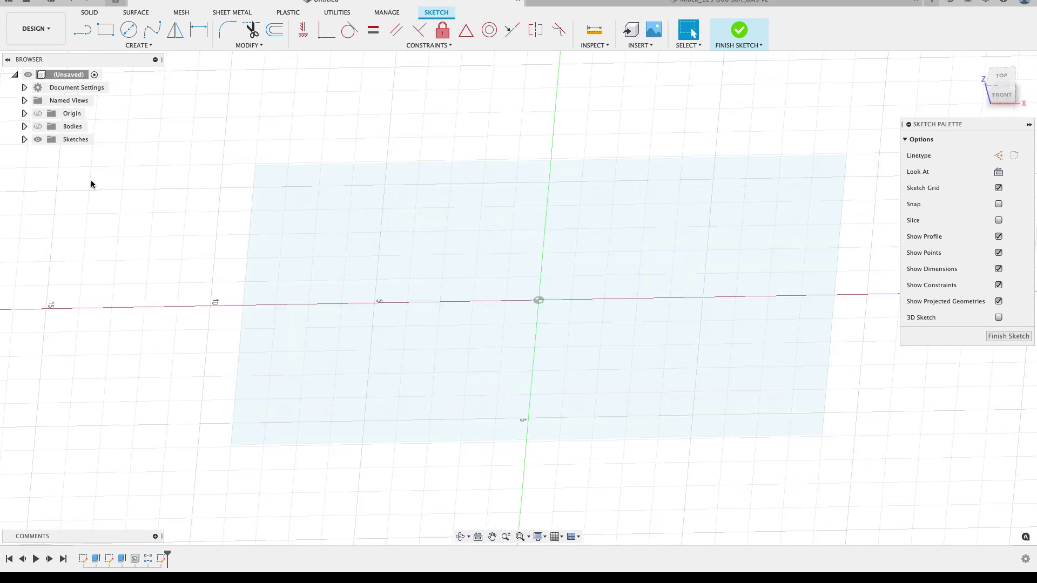
mouse_move(91, 184)
middle_mouse_down("shift")
mouse_move(109, 183)
mouse_move(101, 202)
middle_mouse_up("shift")
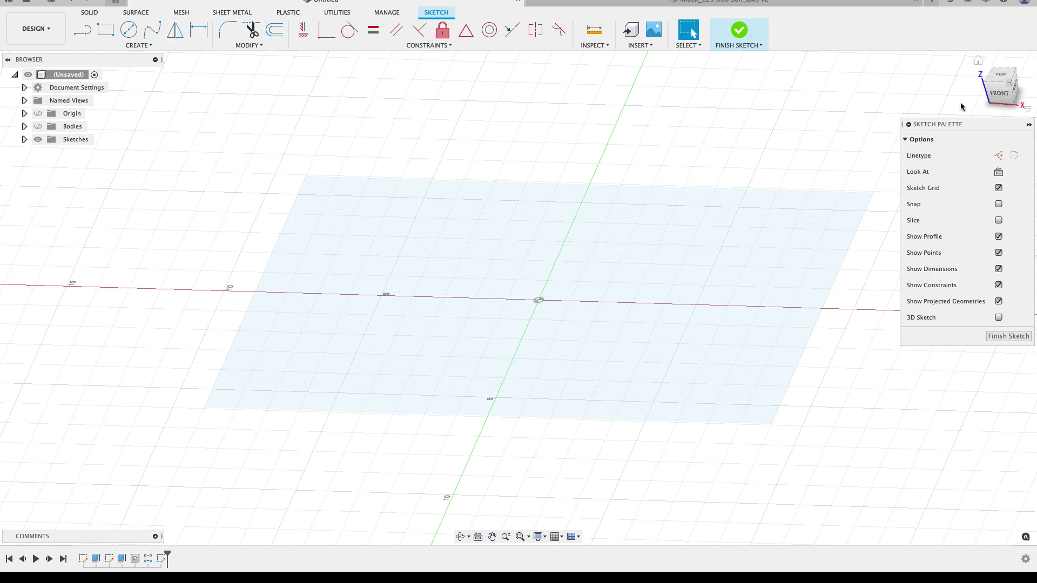
left_click(1003, 75)
left_click(38, 126)
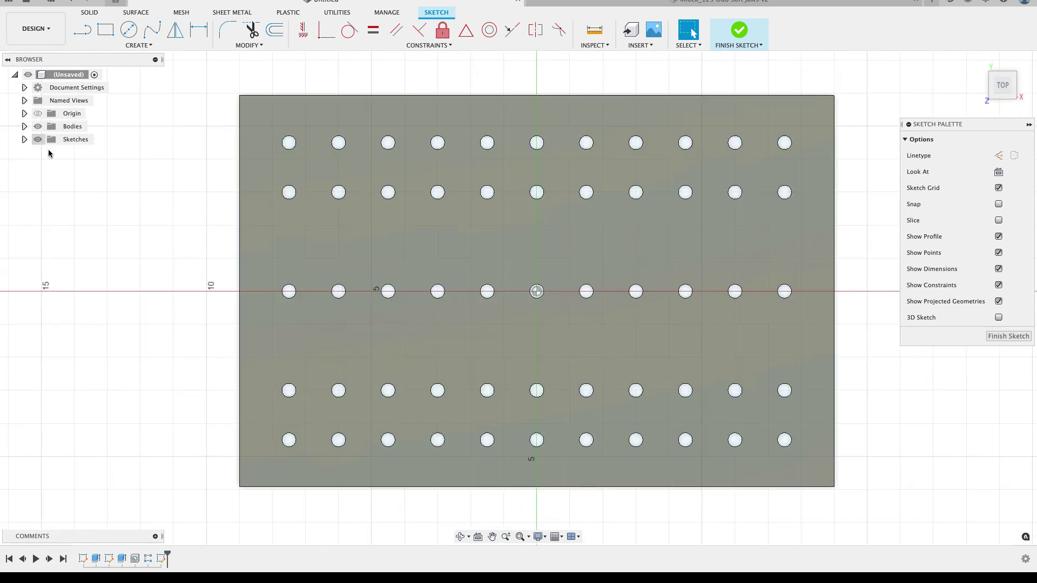
scroll(127, 279, "down", 2)
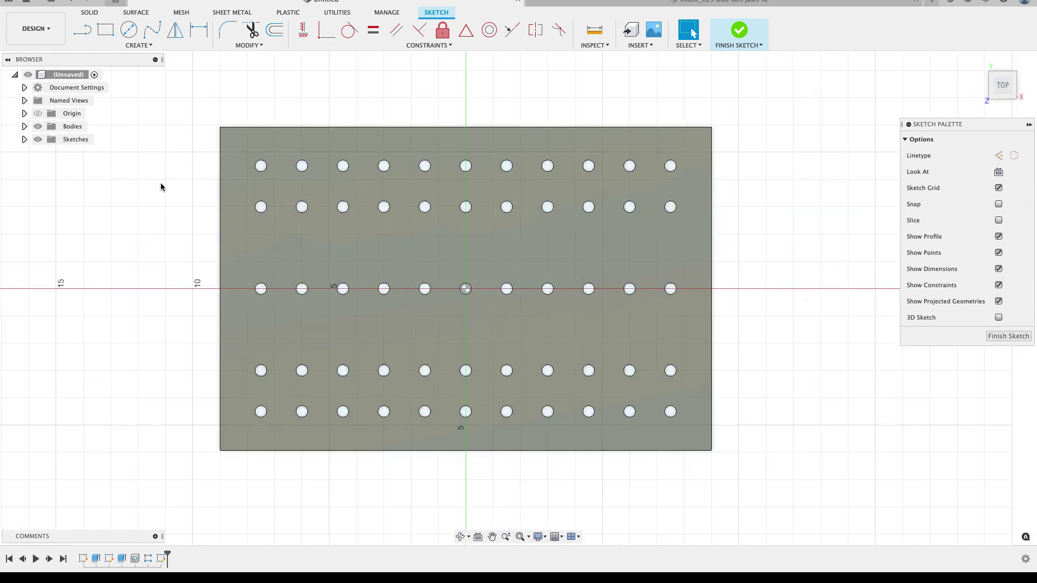
left_click_drag(175, 99, 778, 504)
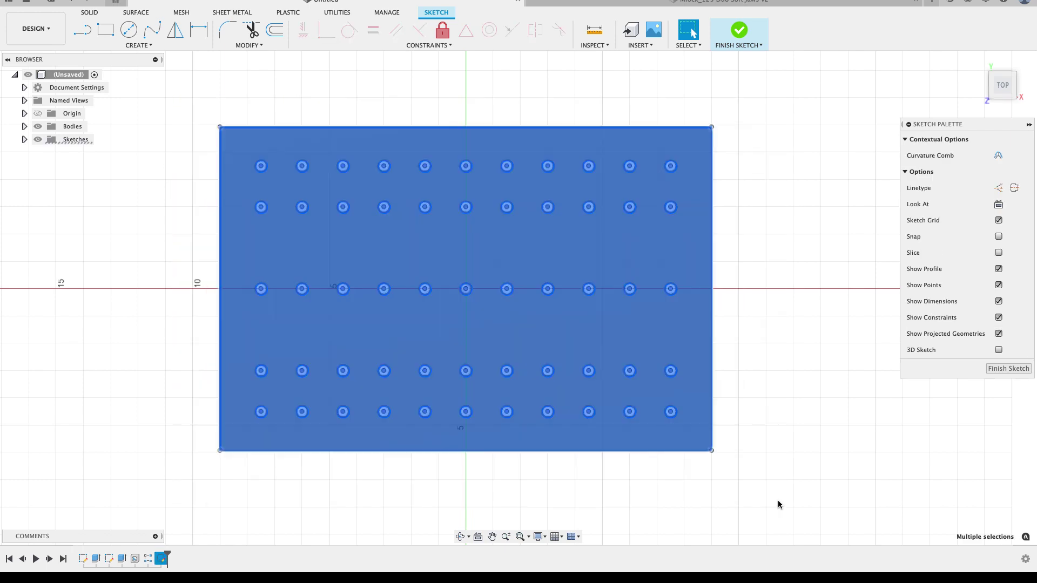
key("Escape")
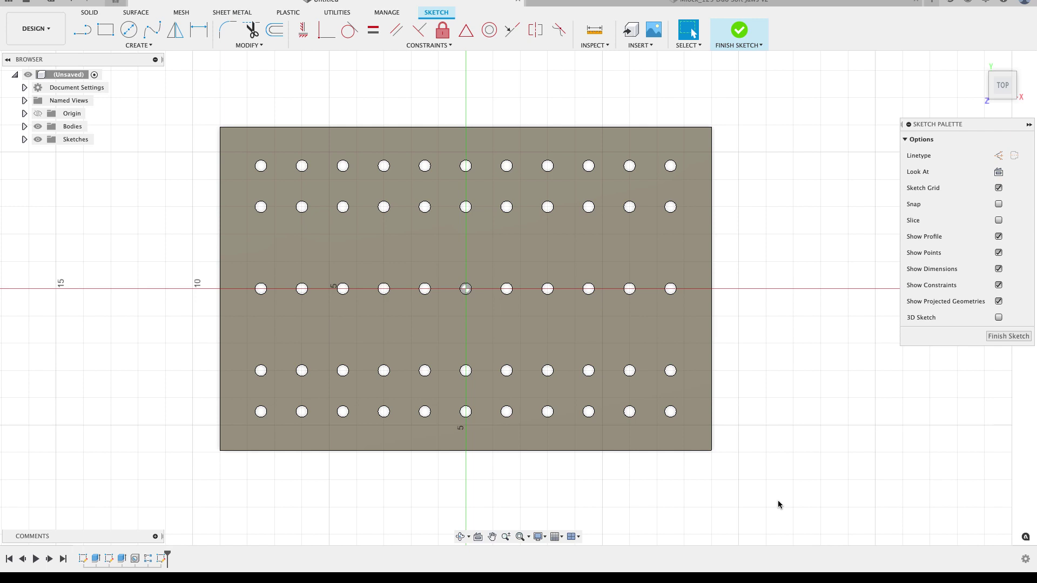
- Project the edge of the tapped hole nearest the plate's upper-left corner into the sketch as construction geometry
left_click(122, 46)
mouse_move(129, 222)
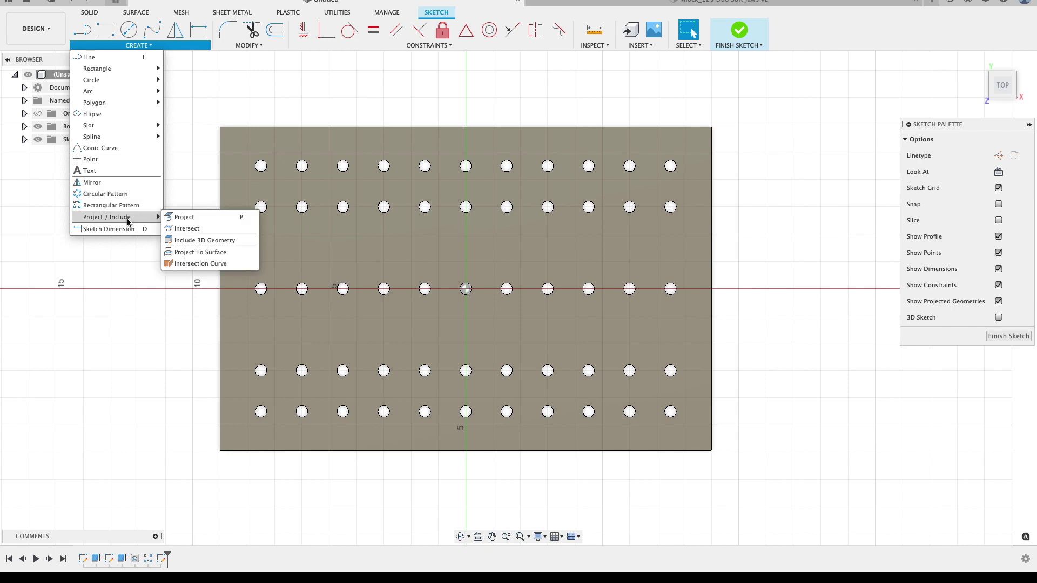
left_click(182, 218)
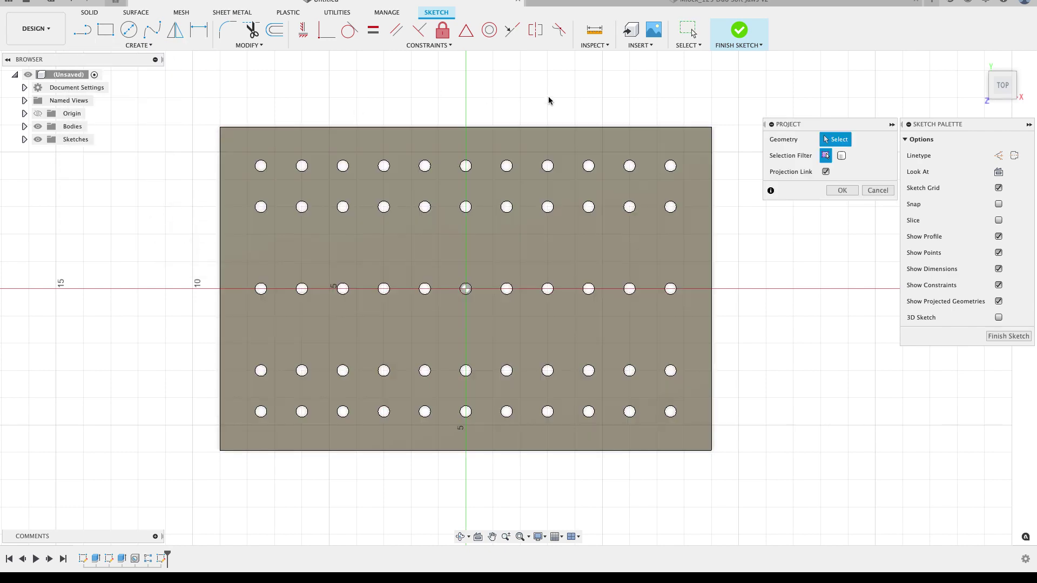
key("x")
scroll(266, 140, "up", 3)
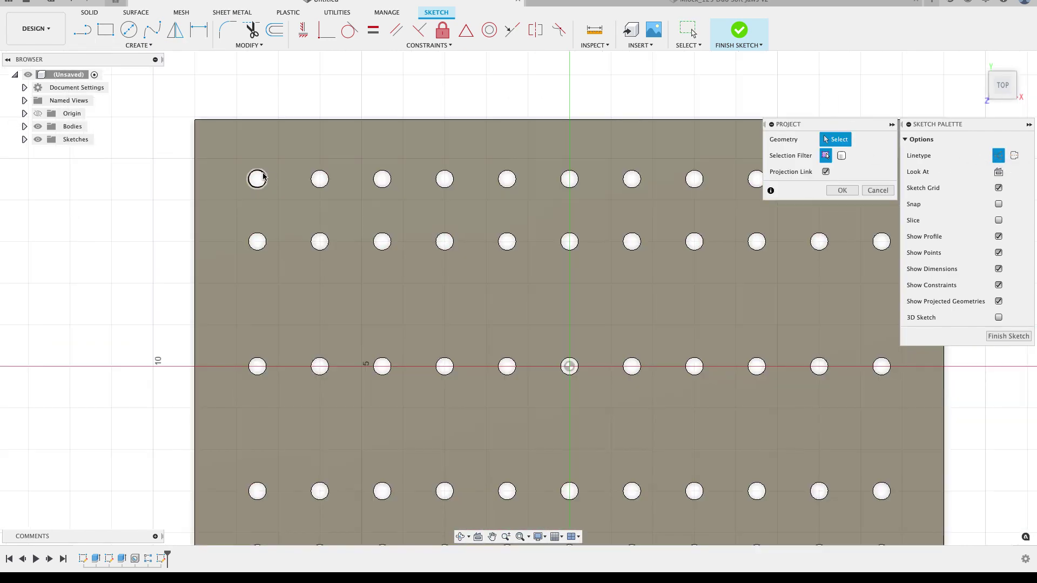
left_click(258, 171)
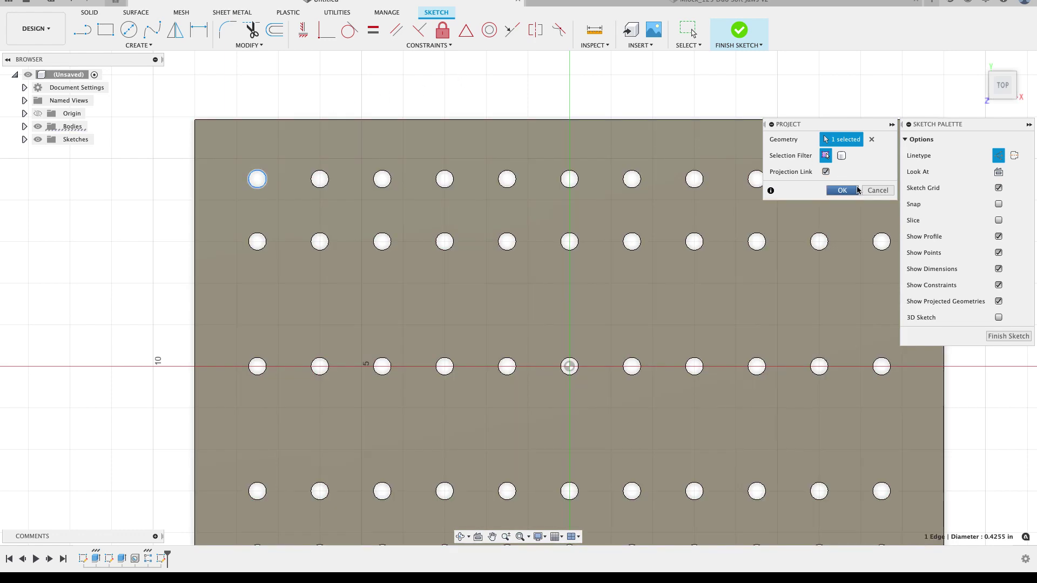
left_click(841, 191)
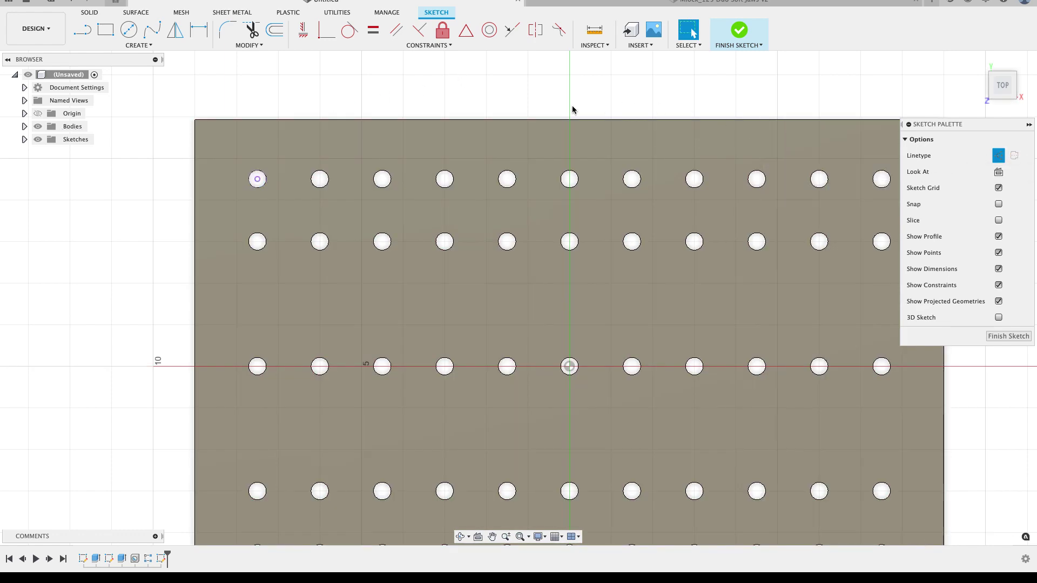
- Place a sketch point between the projected hole and the plate's corner and dimension it 0.75 in horizontally from the hole's center
scroll(260, 173, "up", 2)
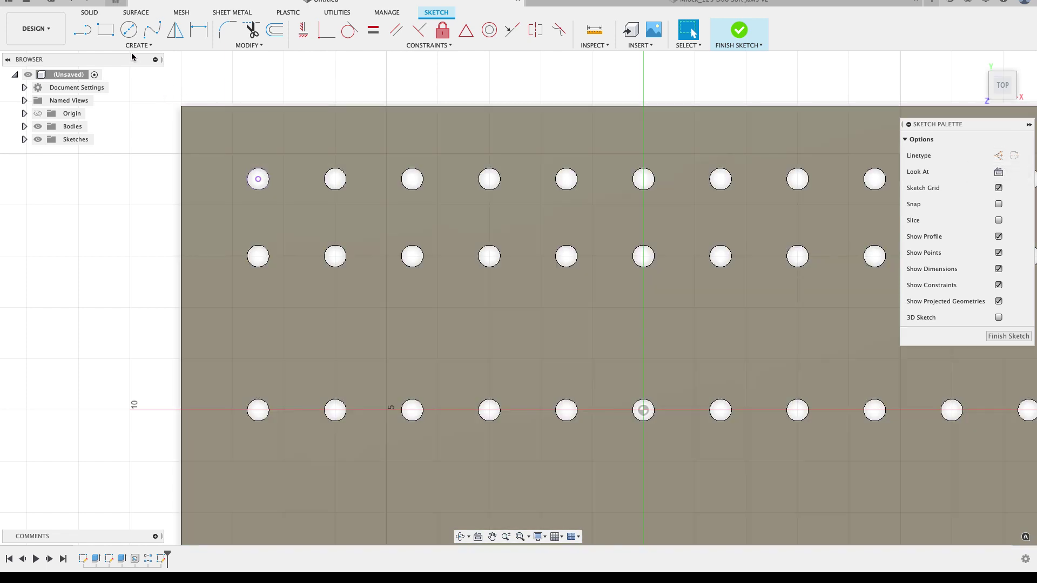
left_click(137, 45)
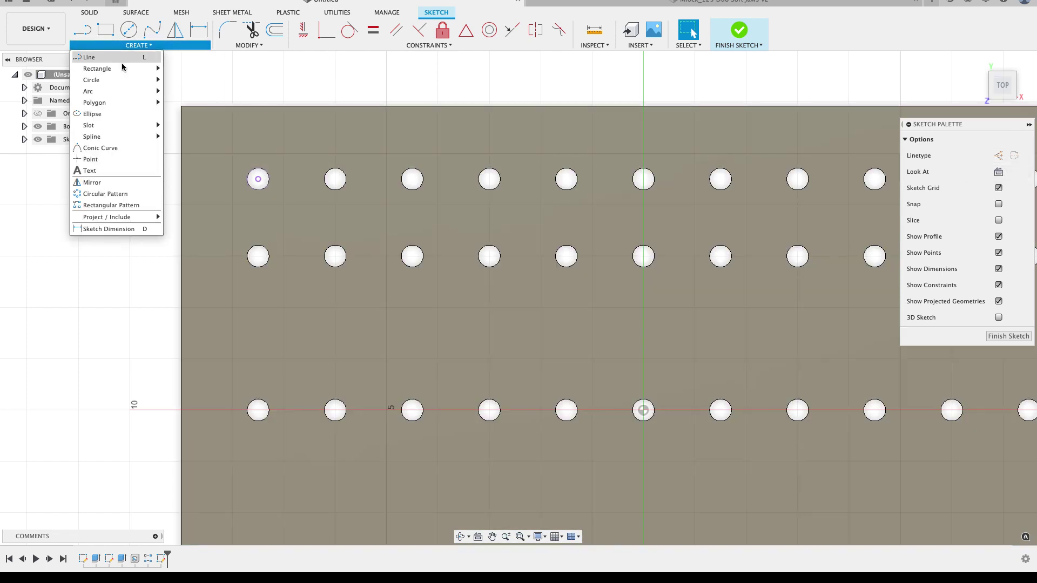
left_click(100, 160)
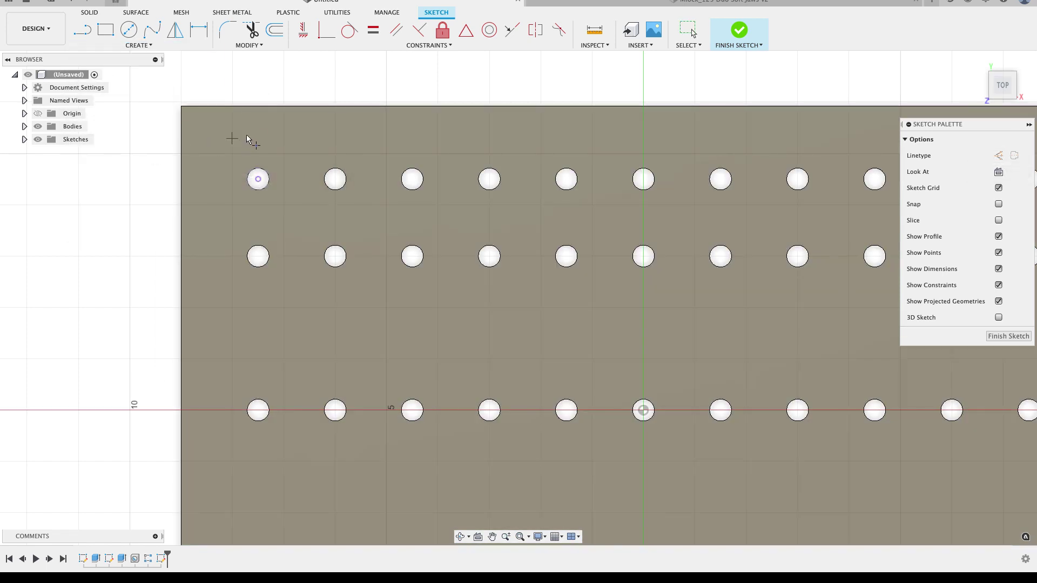
left_click(215, 138)
key("d")
left_click(259, 179)
left_click(215, 138)
left_click(244, 80)
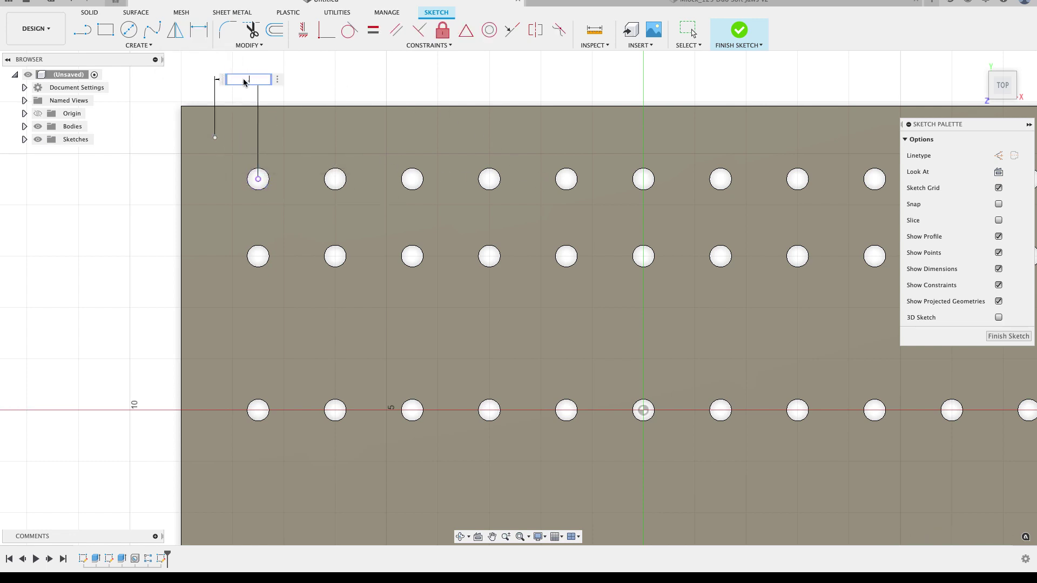
key("Return")
- Dimension the sketch point 0.75 in vertically from the projected hole's center
left_click(258, 179)
left_click(219, 138)
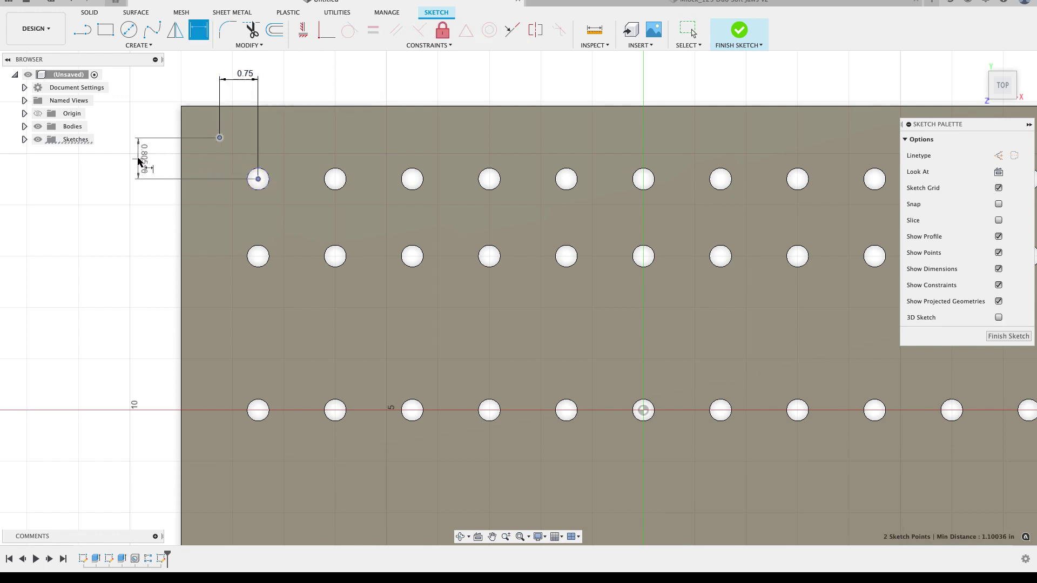
left_click(139, 159)
type(".7")
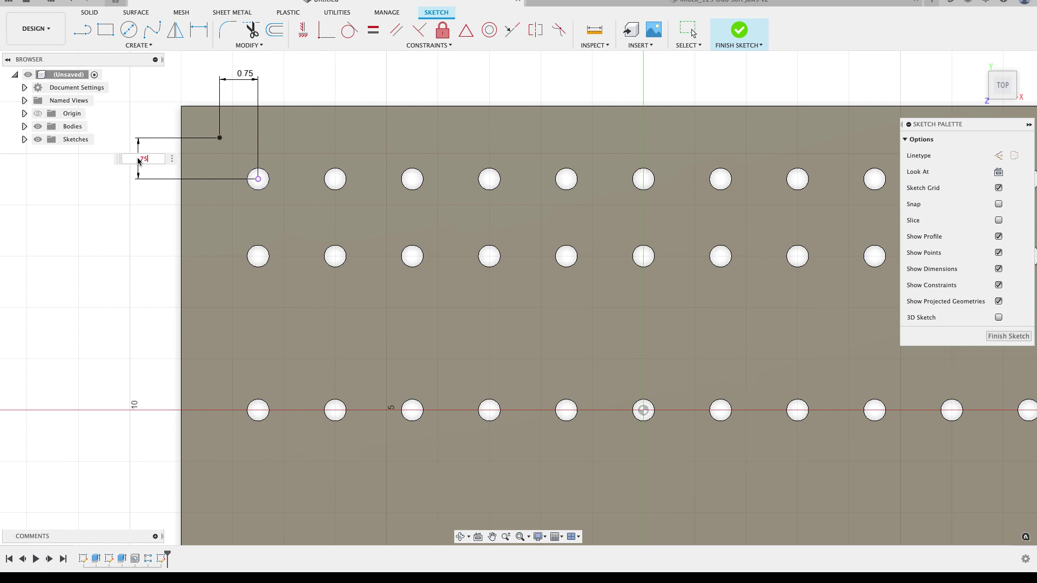
type("5")
key("Return")
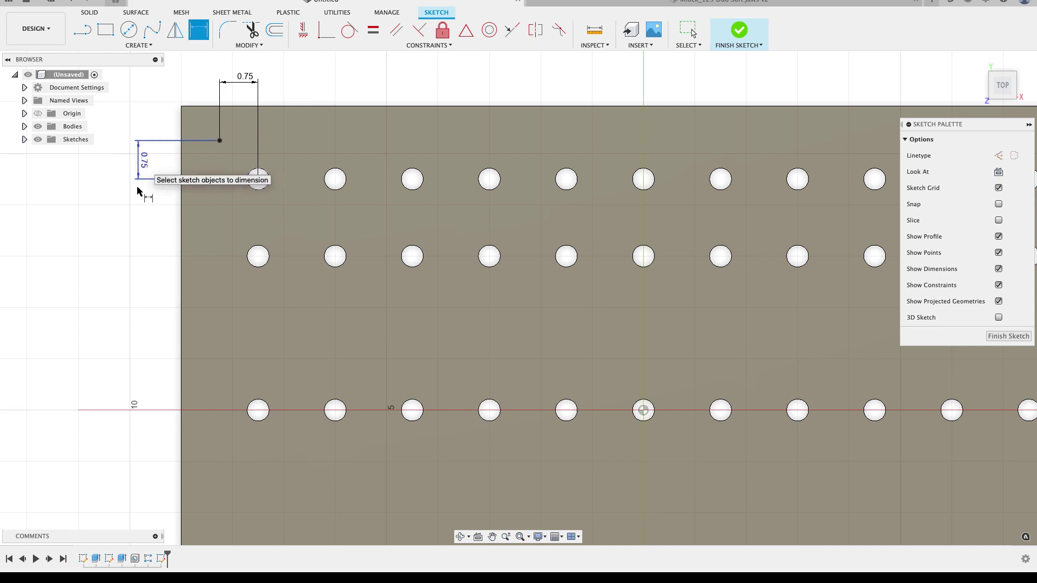
scroll(136, 205, "down", 1)
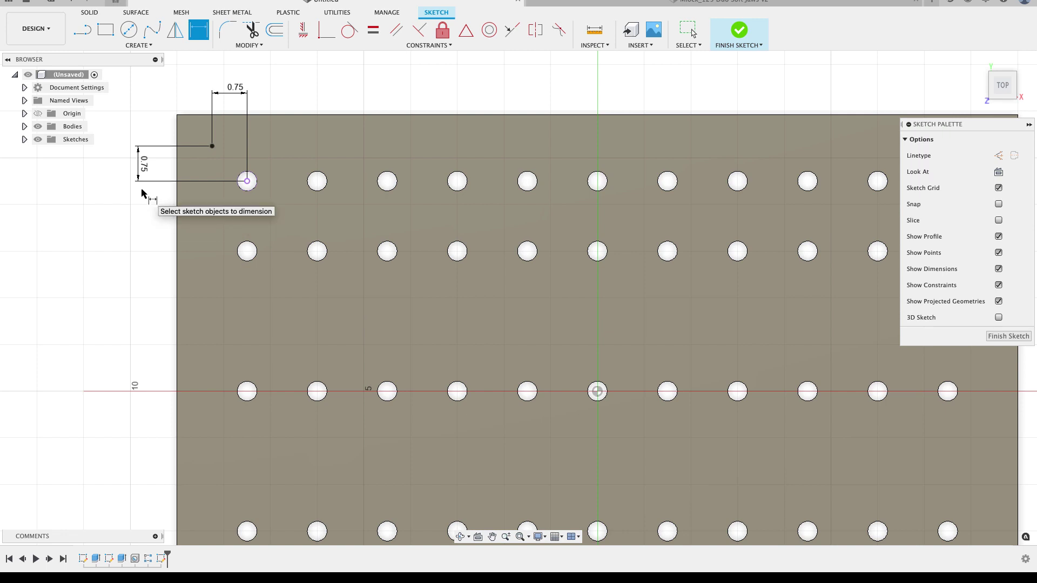
- Link the point's vertical dimension to its horizontal dimension and finish the sketch
key("Escape")
double_click(143, 168)
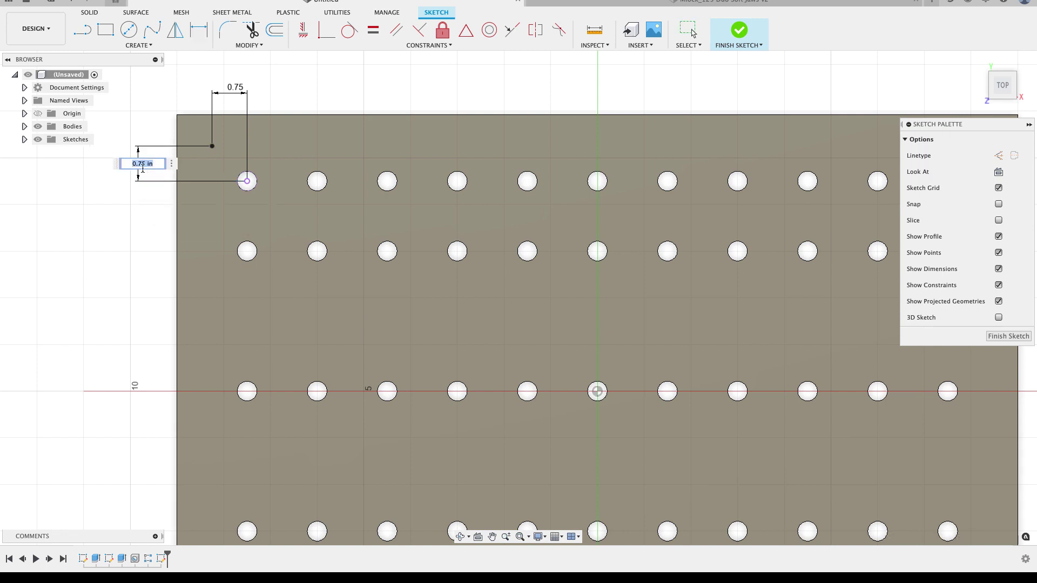
left_click(230, 90)
key("Return")
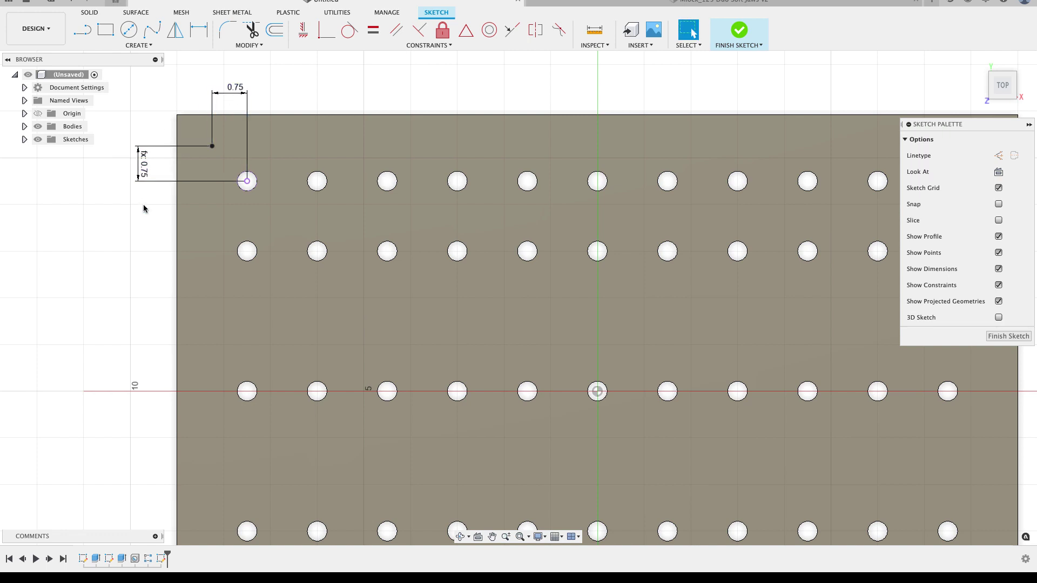
scroll(136, 207, "down", 2)
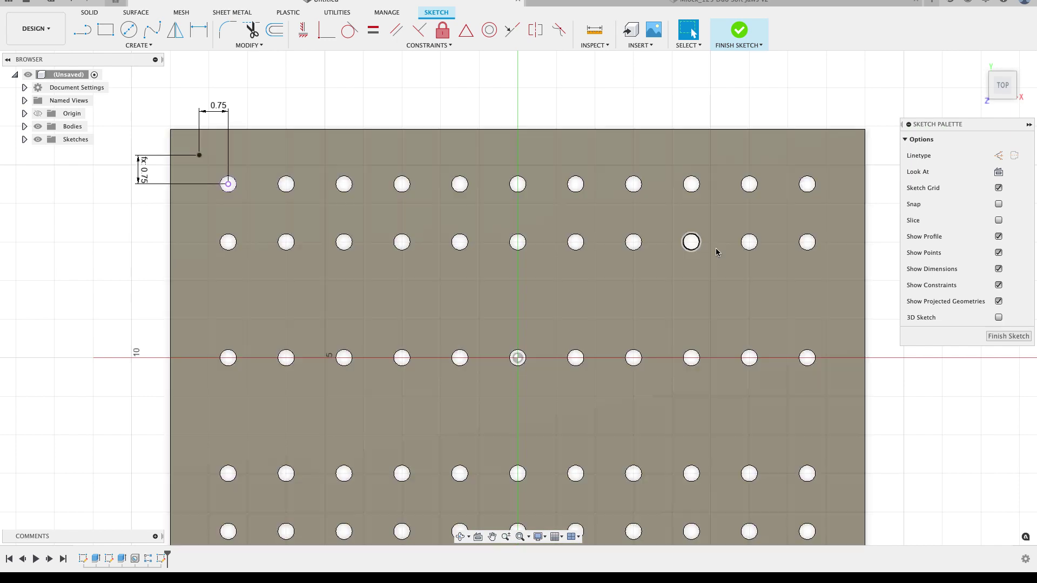
left_click(1009, 336)
- Create a 1/2-13 UNC tapped hole at the new sketch point with its extents set to All
mouse_move(586, 303)
middle_mouse_down("shift")
mouse_move(596, 262)
mouse_move(557, 222)
middle_mouse_up("shift")
left_click(152, 30)
left_click(279, 202)
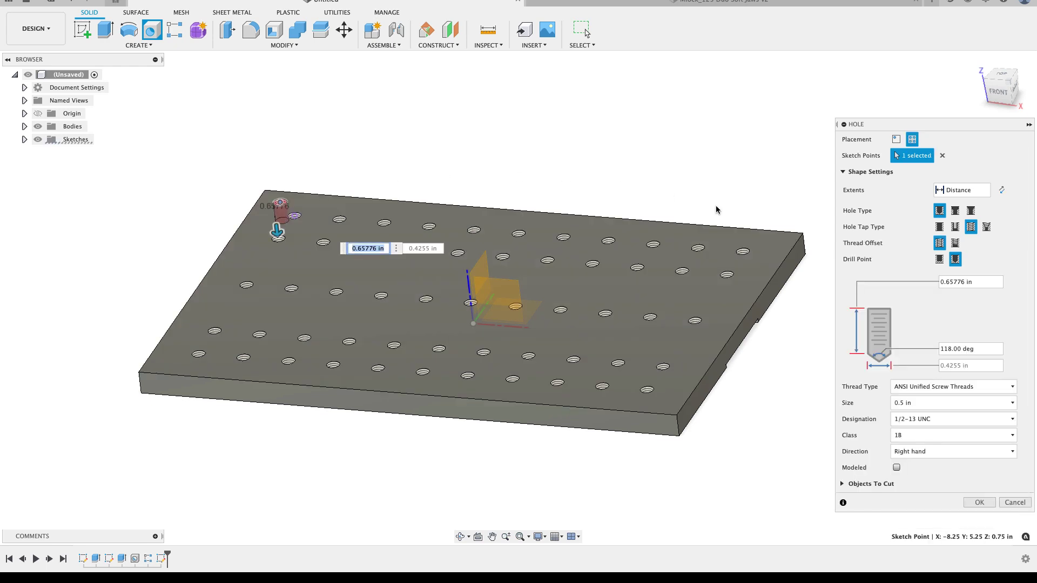
left_click(961, 190)
left_click(960, 227)
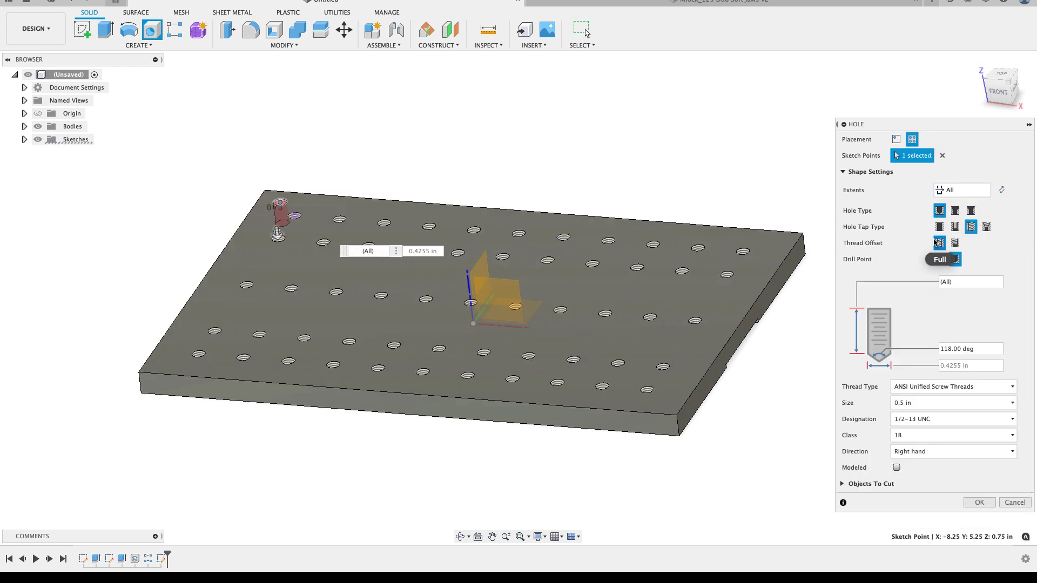
left_click(991, 508)
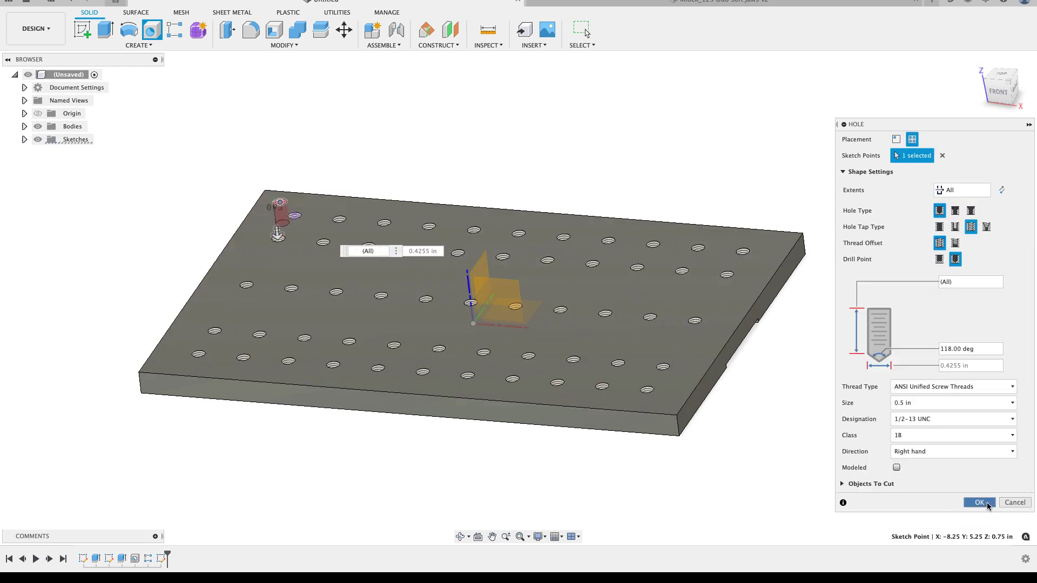
- Set up a rectangular pattern of the new corner hole along the plate's long edge and across its width, spaced 1.5 in both ways
middle_click_drag(880, 399, 866, 419, "shift")
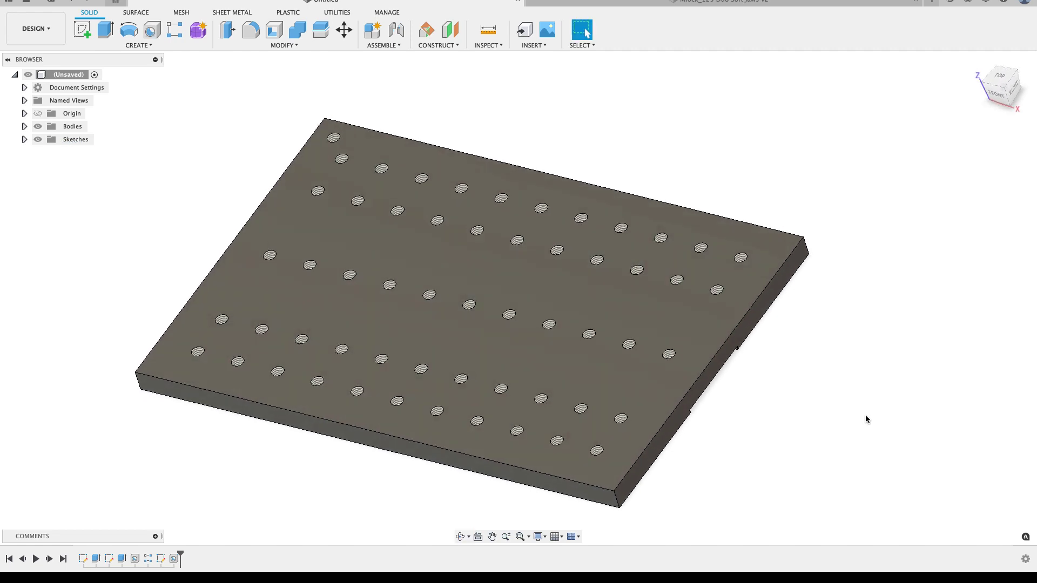
left_click(176, 32)
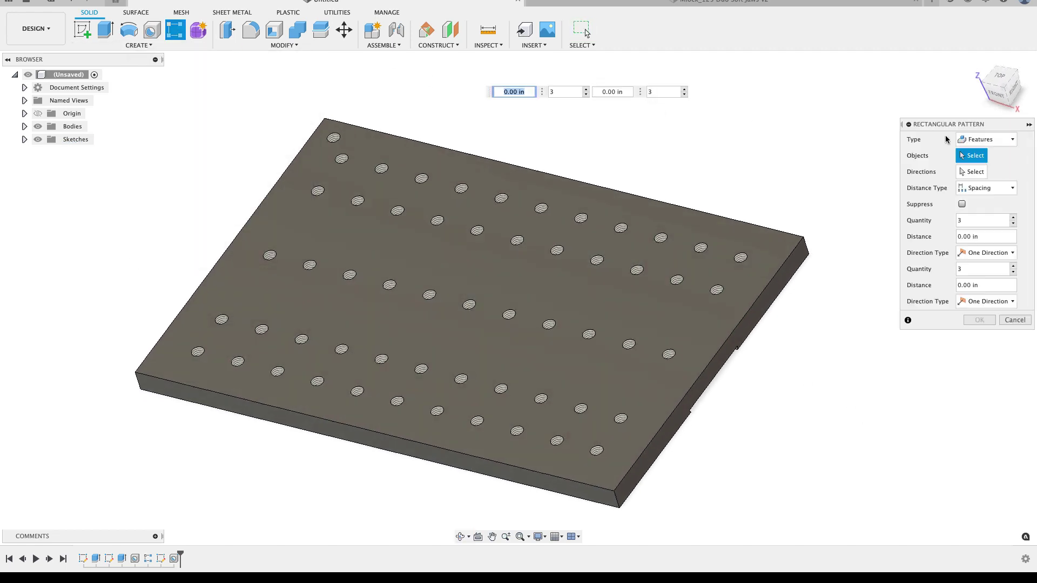
left_click(334, 139)
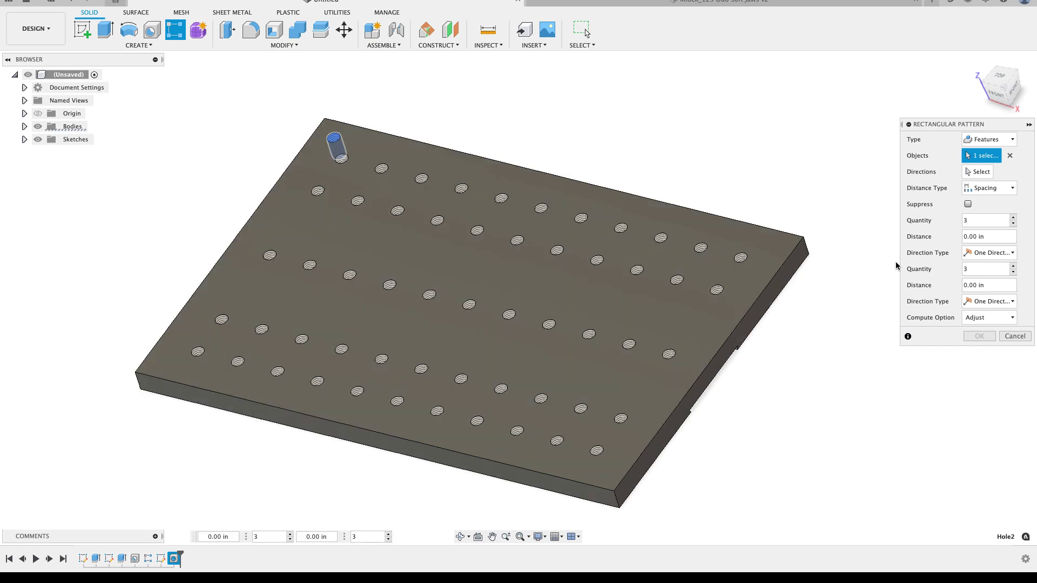
left_click(978, 172)
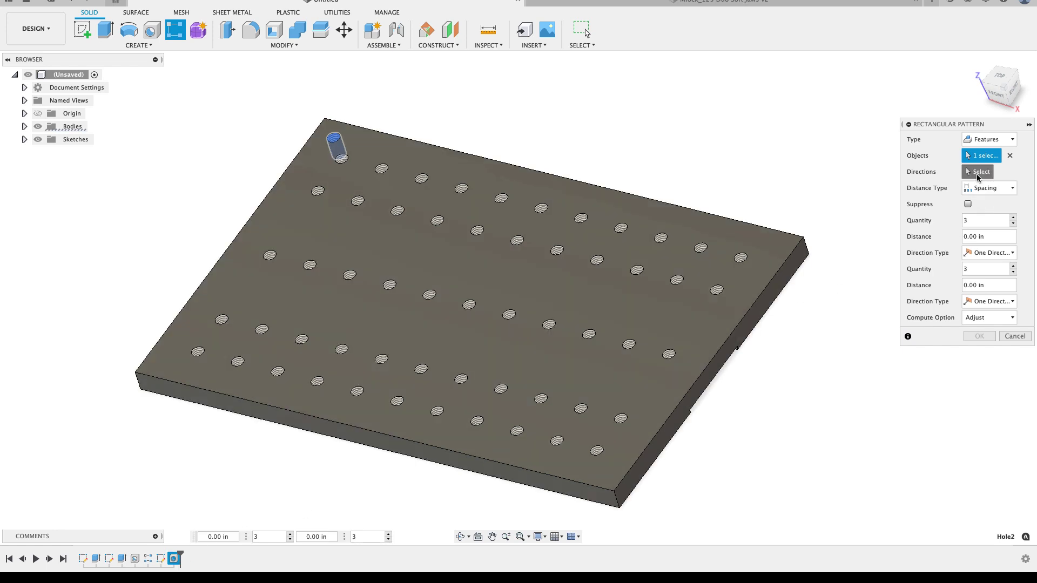
left_click(545, 178)
left_click_drag(341, 152, 462, 174)
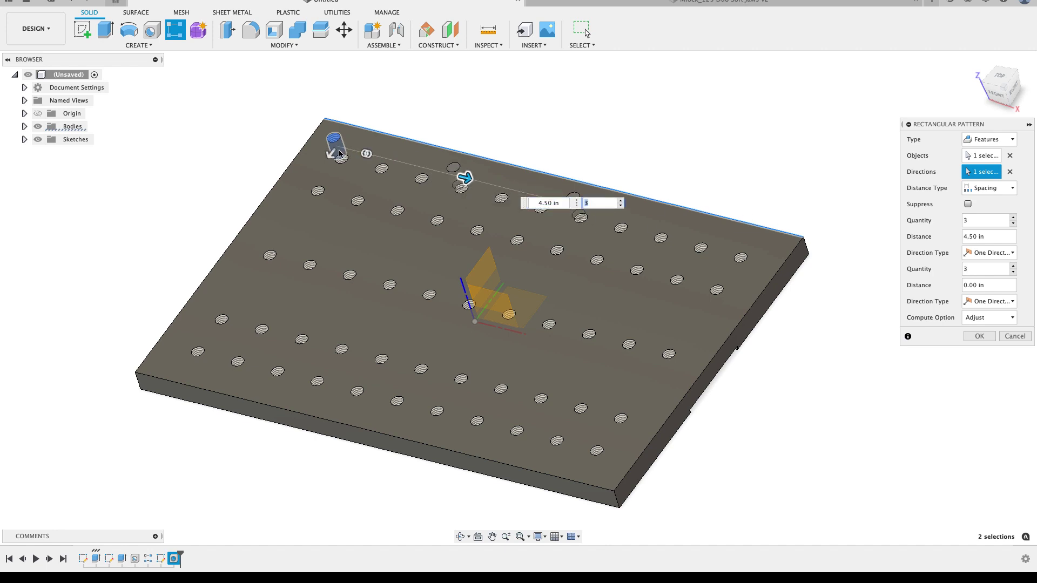
left_click_drag(331, 165, 282, 218)
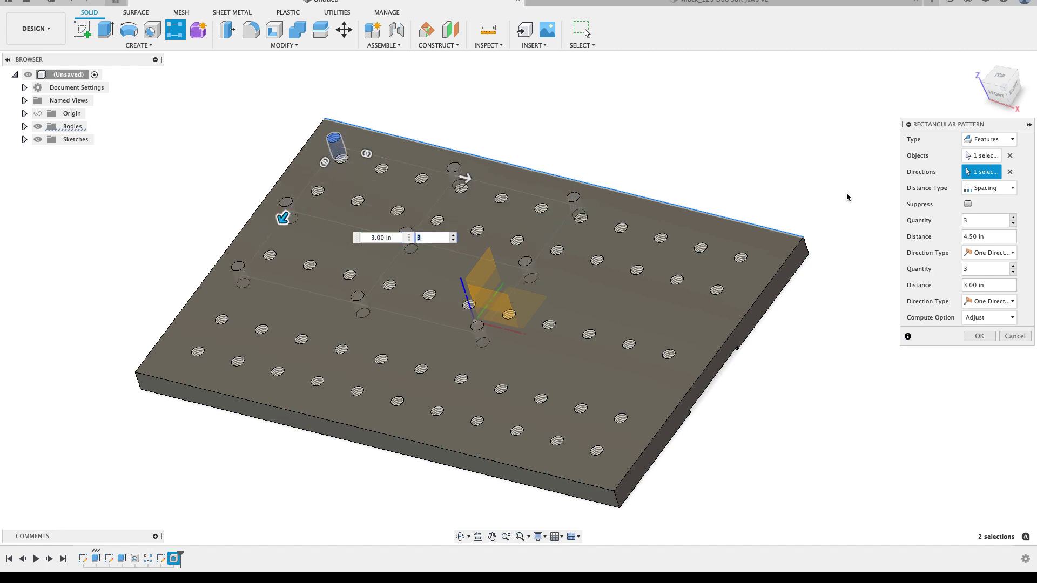
left_click(989, 236)
type("1.5")
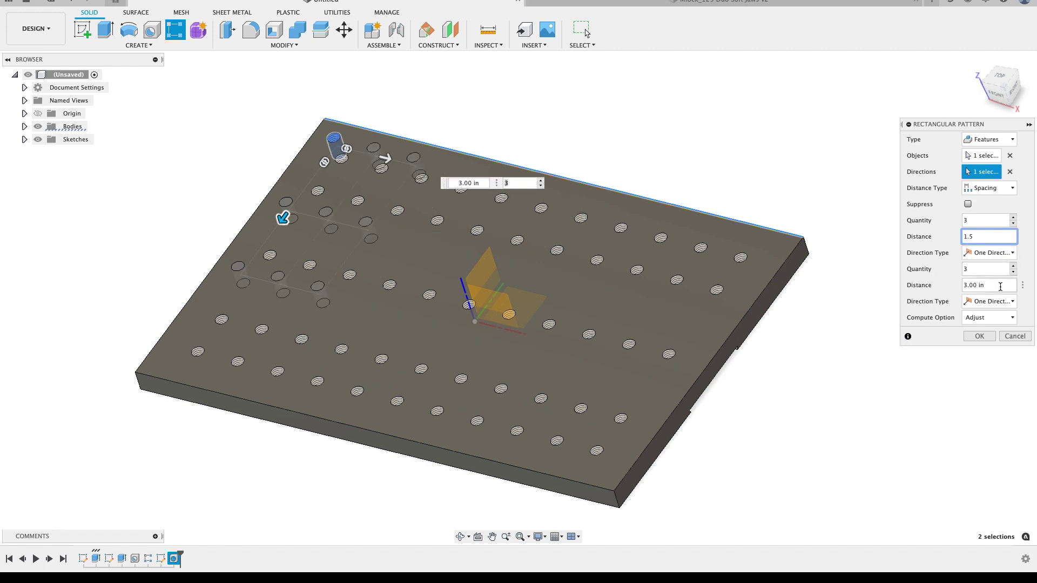
key("Tab")
type("1.5")
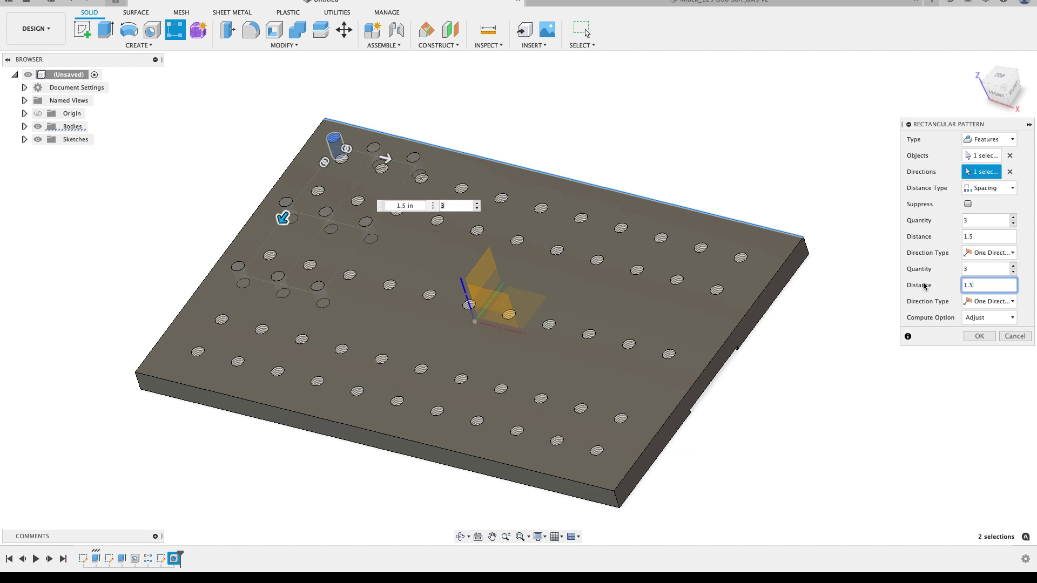
- Set the hole pattern's quantity to 12 along the plate's long edge and 8 across its width
left_click(1013, 218)
left_click(1013, 218)
left_click(1013, 217)
left_click(1014, 218)
left_click(1014, 218)
left_click(1014, 217)
left_click(1014, 218)
left_click(1014, 218)
left_click(1013, 218)
left_click(1014, 266)
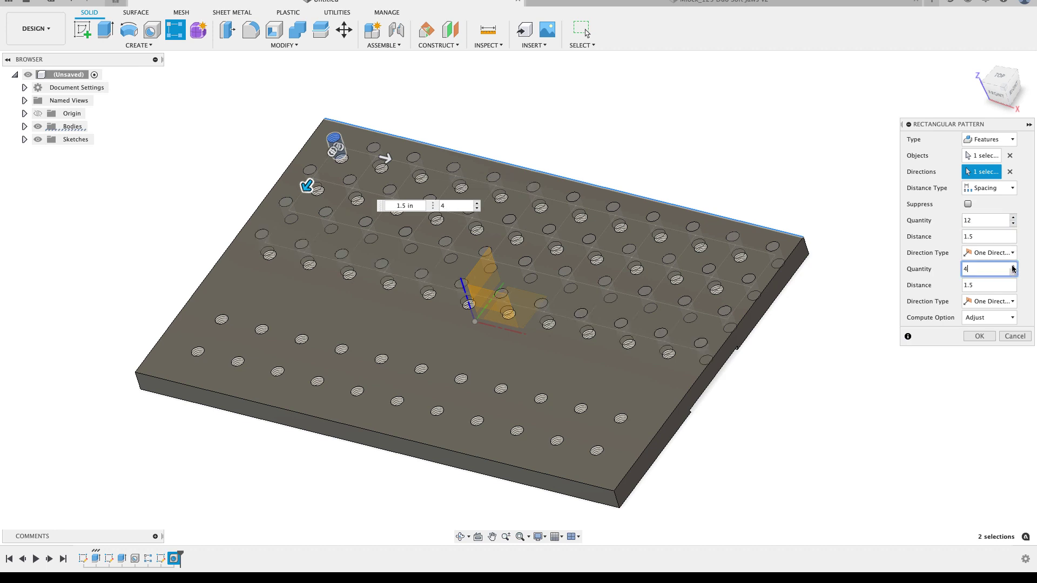
left_click(1013, 267)
left_click(1013, 266)
left_click(1014, 266)
left_click(1014, 266)
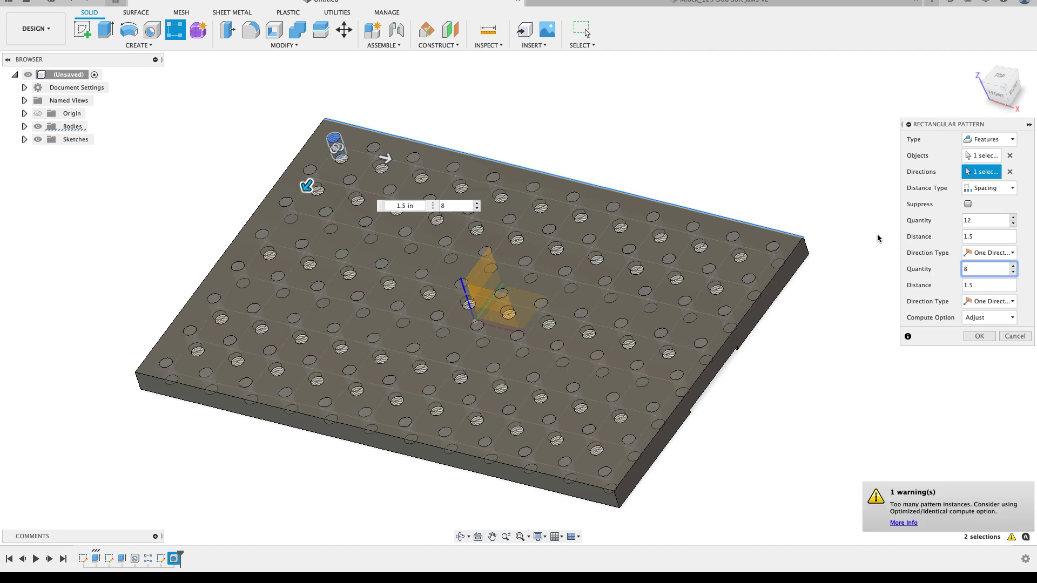
- Switch the pattern's compute option to Optimized and create the pattern of tapped holes
left_click(978, 321)
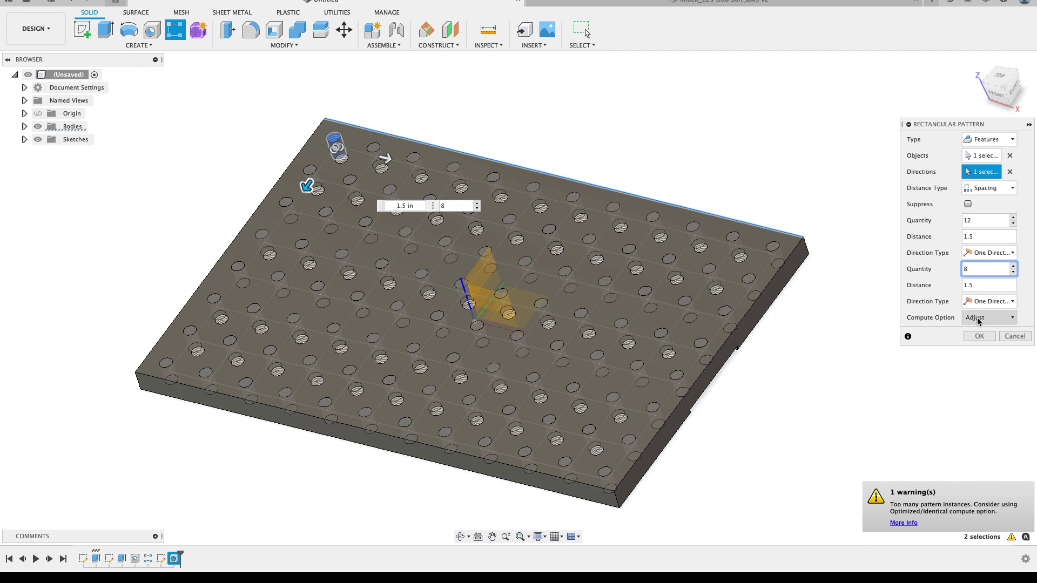
left_click(978, 332)
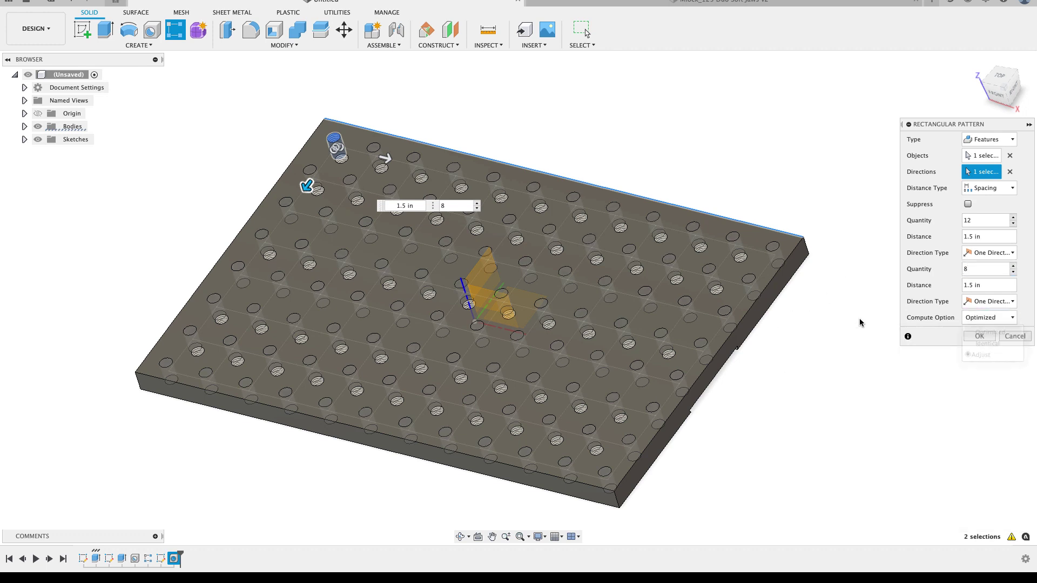
left_click(970, 338)
middle_click_drag(808, 327, 757, 331, "shift")
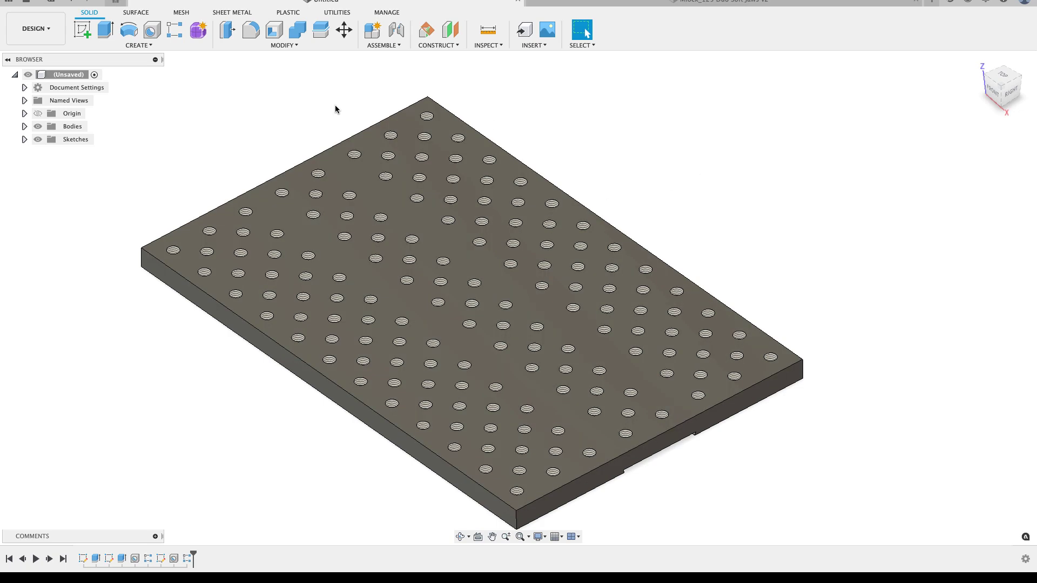
- Start a sketch on the plate's top face, check its projected outline with the body hidden, restore the body and select all projected geometry
left_click(84, 30)
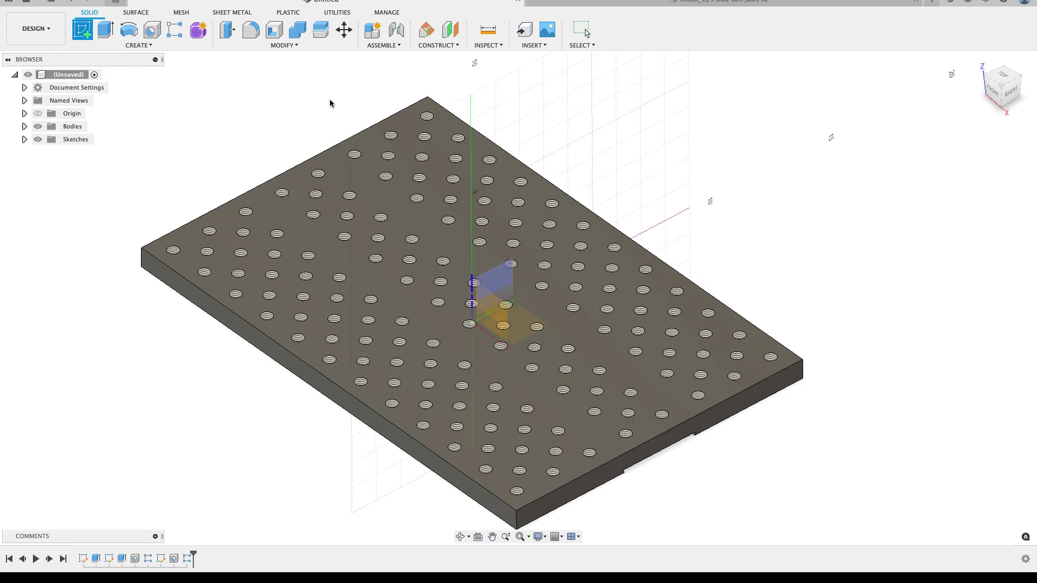
left_click(371, 198)
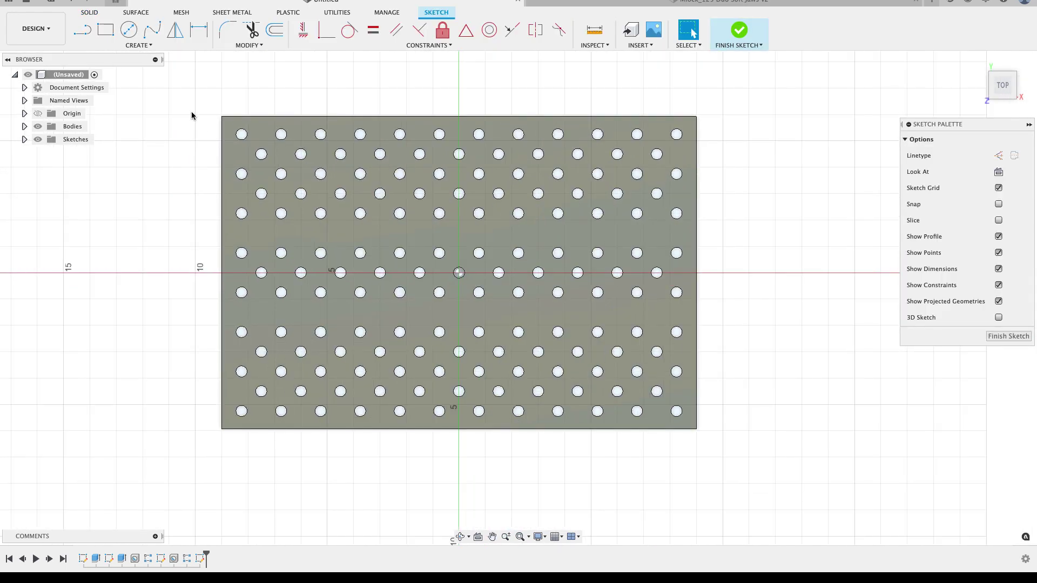
left_click(37, 126)
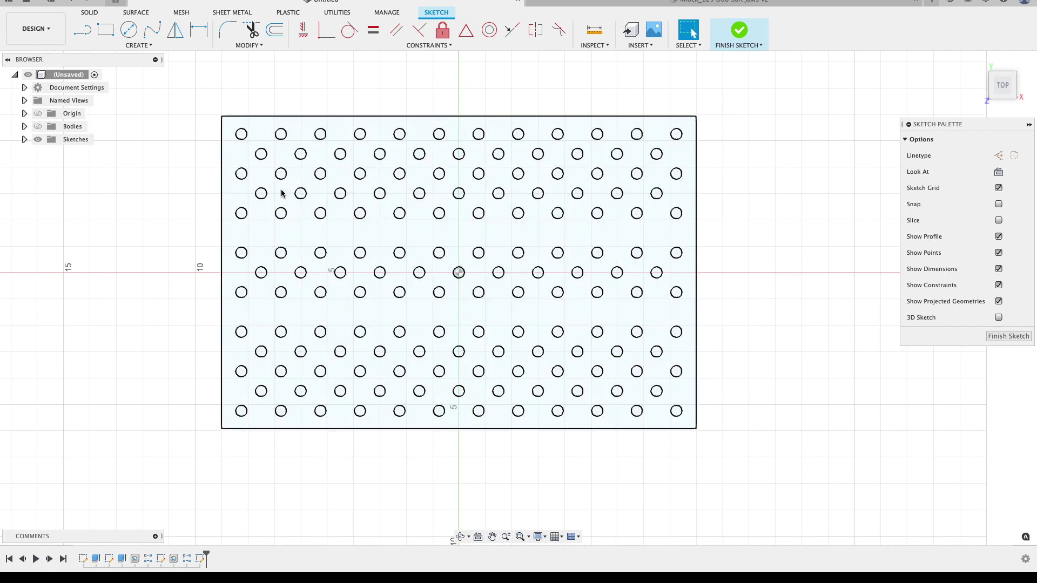
left_click(37, 126)
left_click_drag(179, 83, 733, 459)
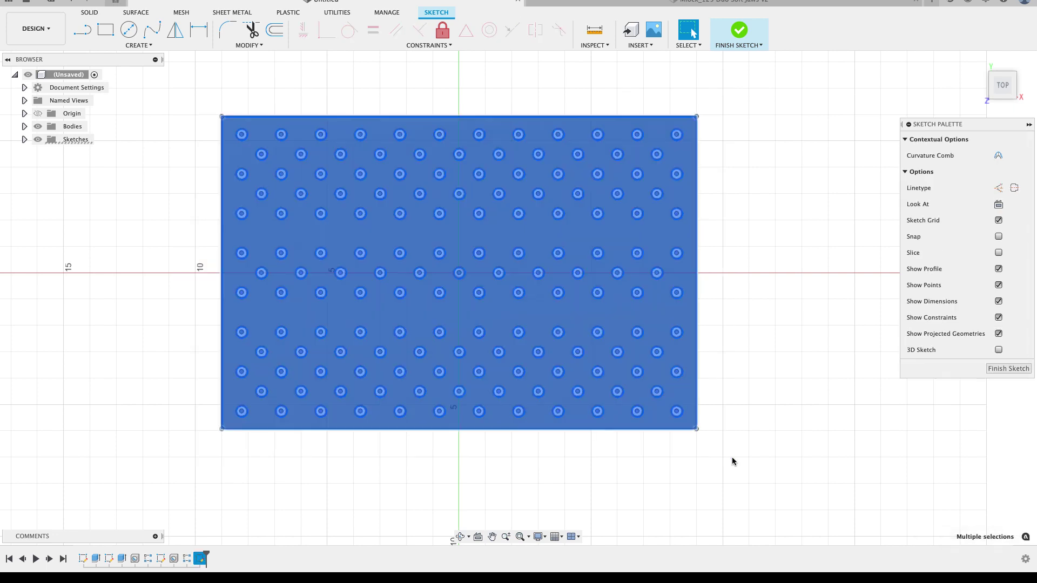
- Finish the top-face sketch and delete it from the design history
left_click(1005, 369)
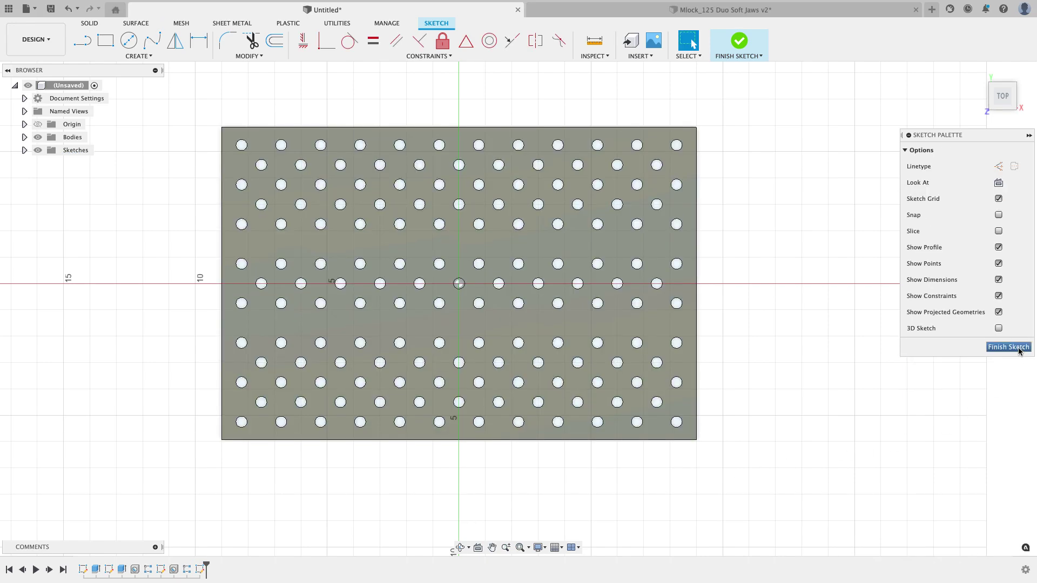
right_click(201, 570)
left_click(230, 503)
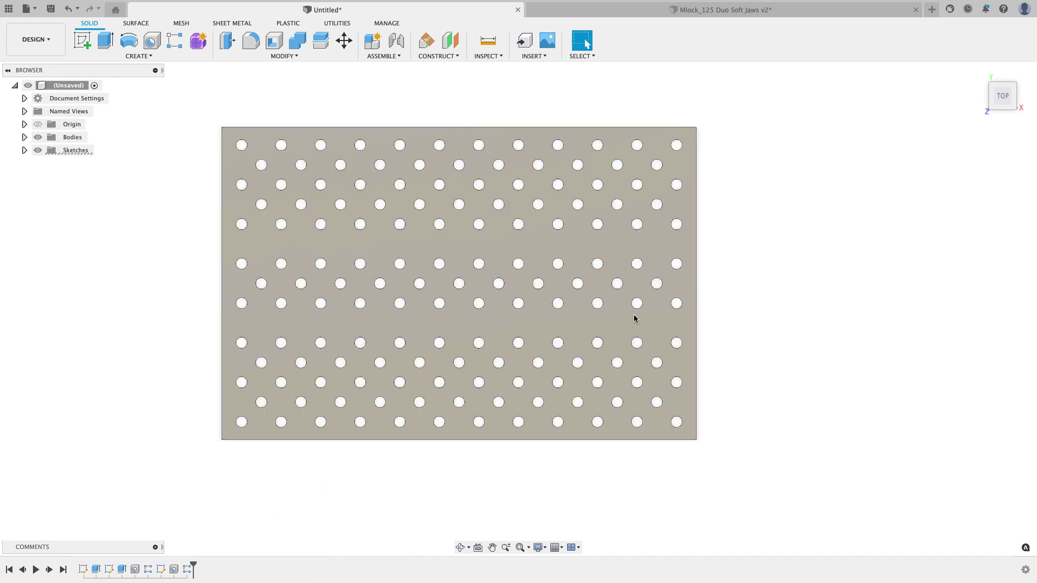